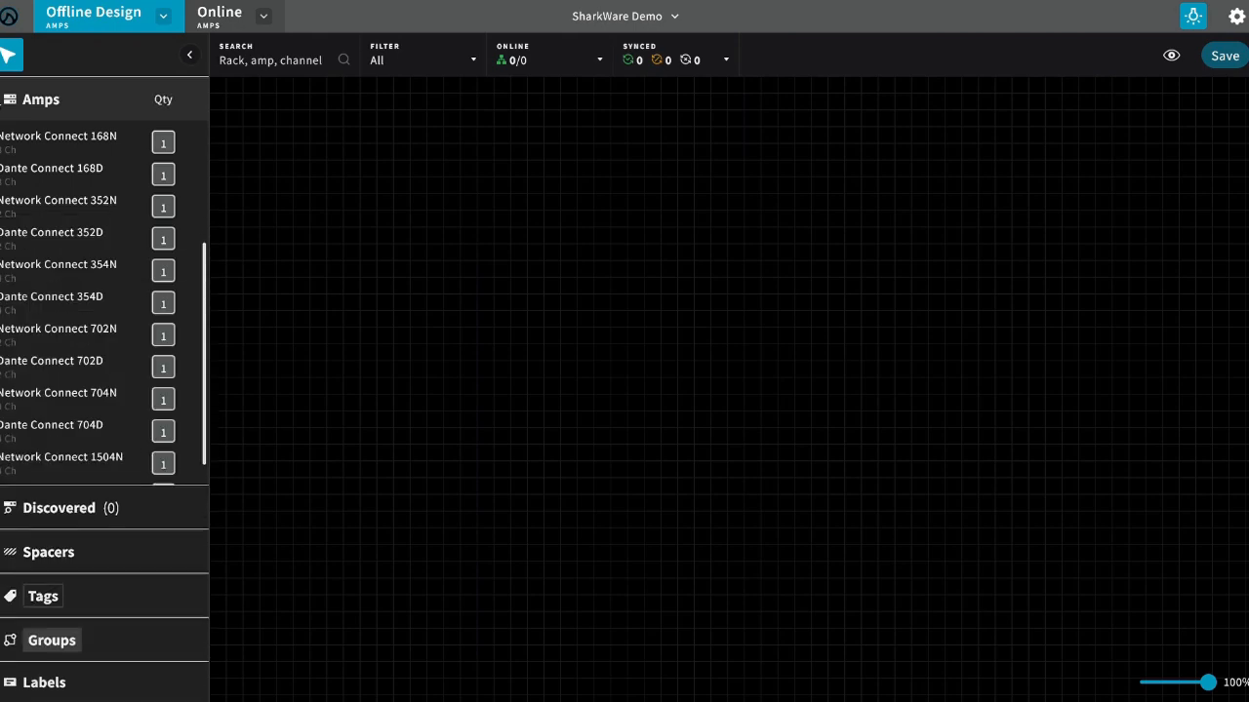
Examine the Amps, Discovered, Spacers, Tags, Groups and Labels sections, and the Group Design view of the offline design
{"action": "left_click", "coordinate": [1, 103]}
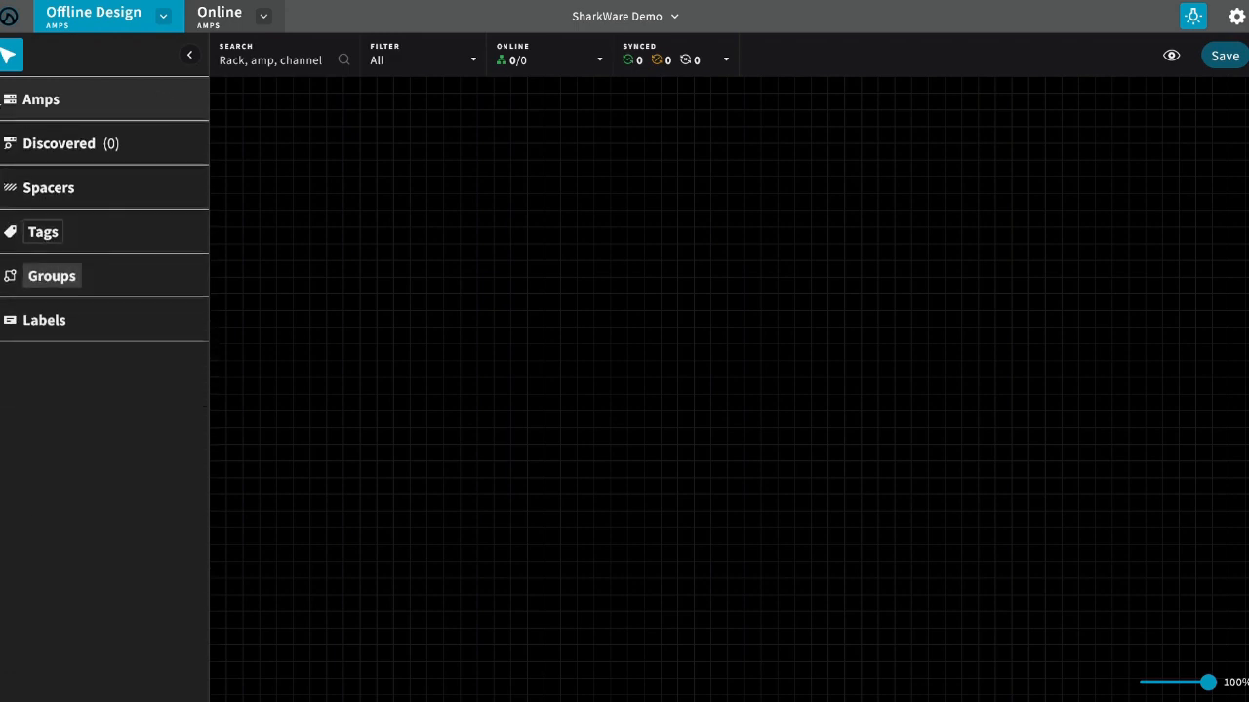
{"action": "left_click", "coordinate": [1, 146]}
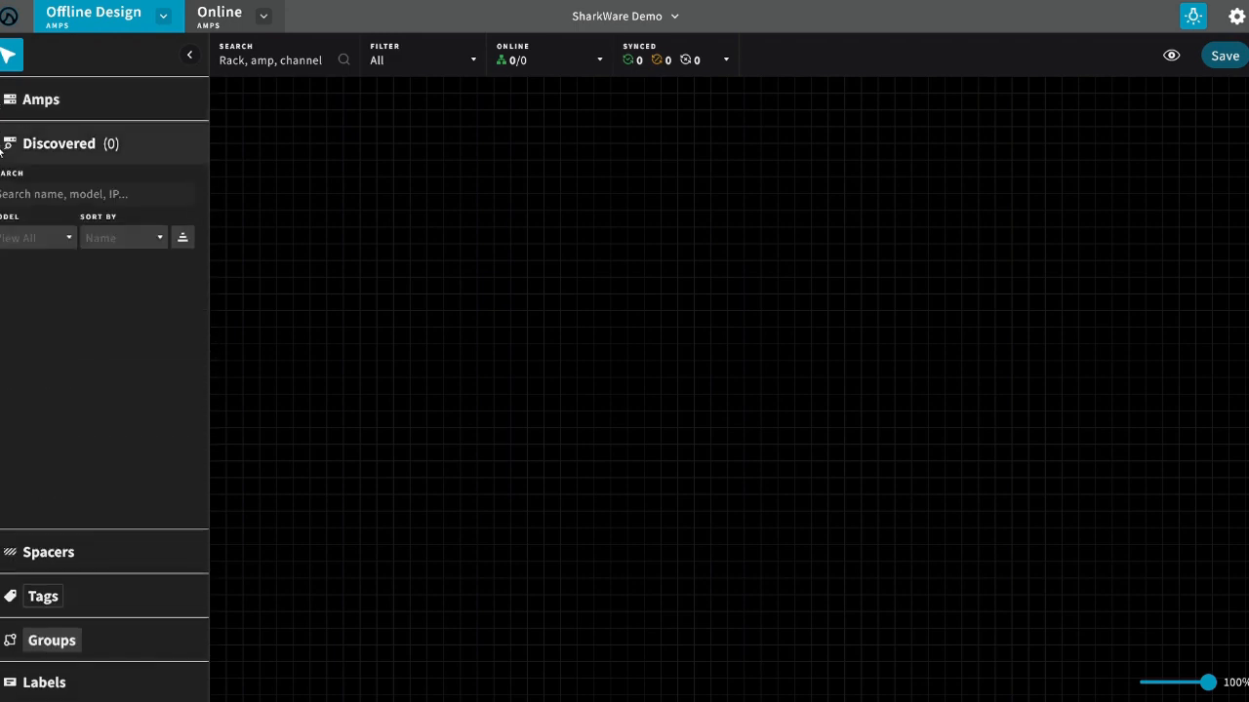
{"action": "left_click", "coordinate": [1, 147]}
{"action": "left_click", "coordinate": [1, 190]}
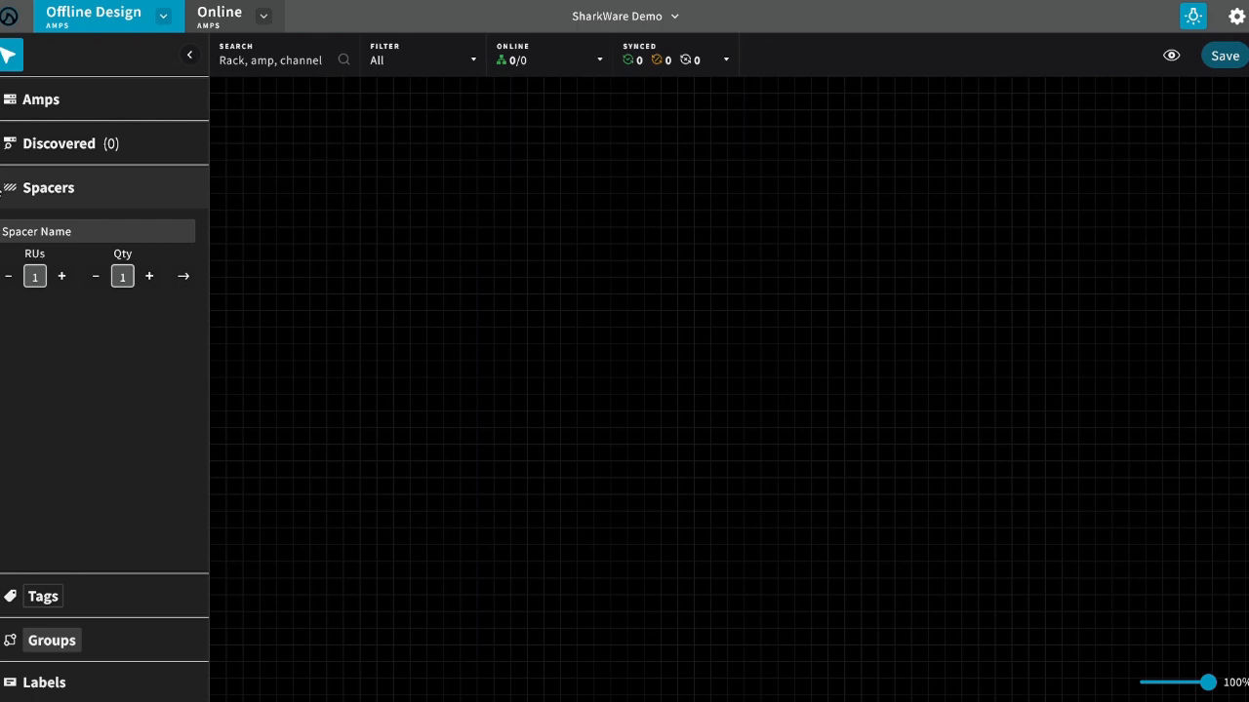
{"action": "left_click", "coordinate": [1, 190]}
{"action": "left_click", "coordinate": [1, 235]}
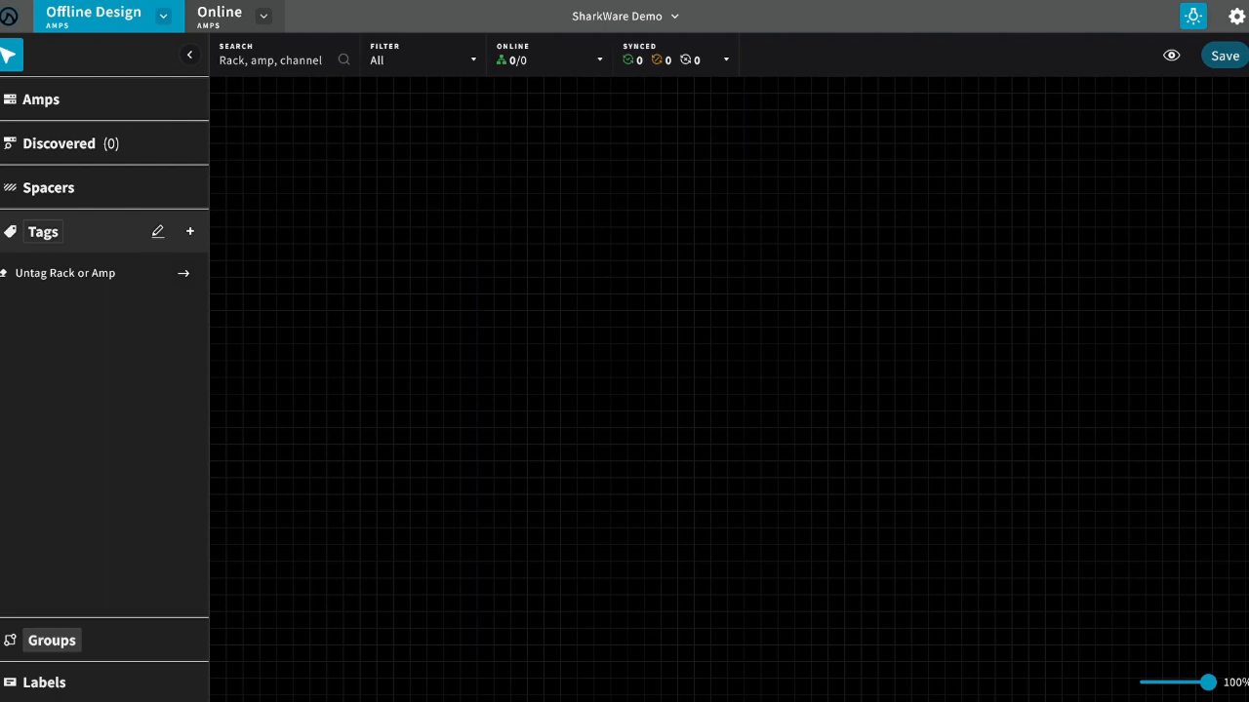
{"action": "left_click", "coordinate": [1, 640]}
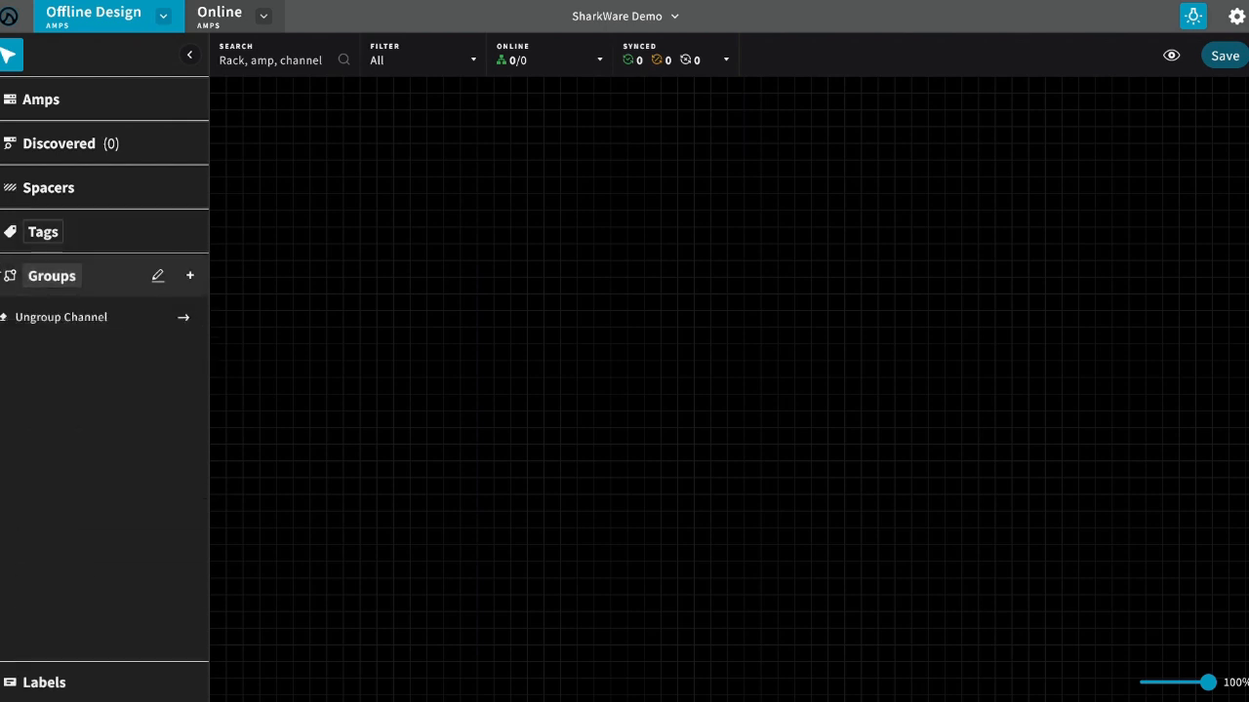
{"action": "left_click", "coordinate": [2, 276]}
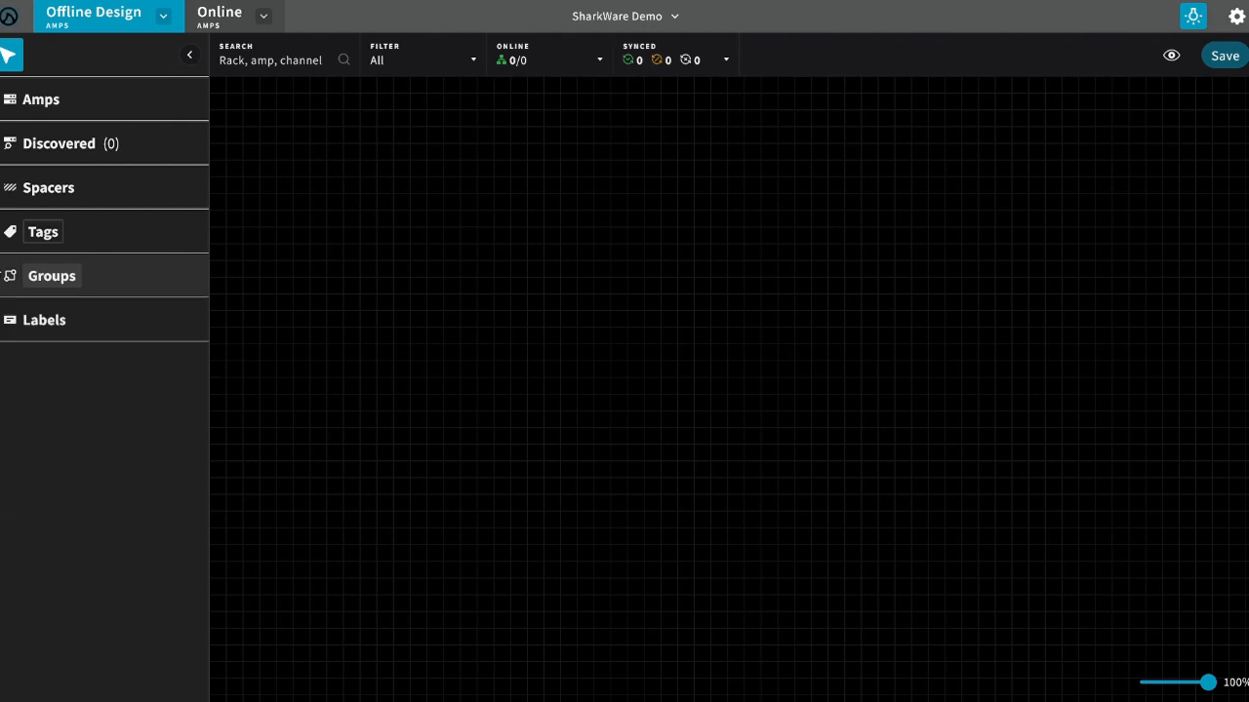
{"action": "left_click", "coordinate": [1, 323]}
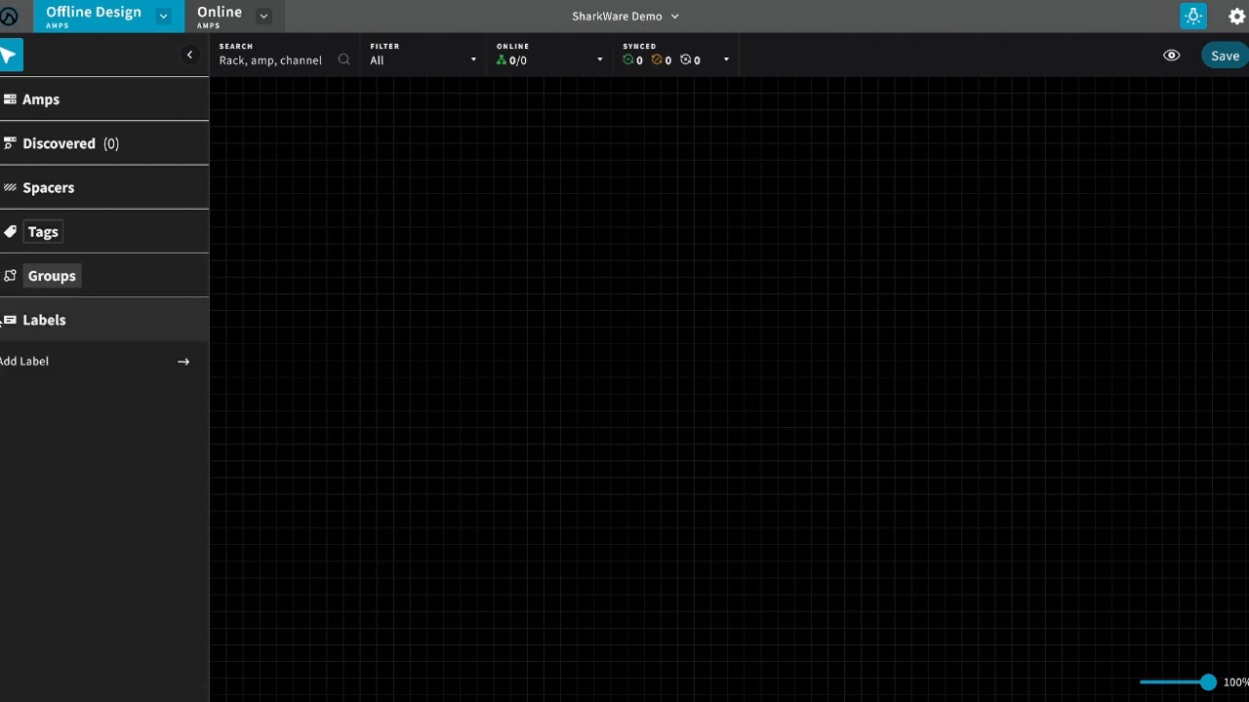
{"action": "left_click", "coordinate": [2, 322]}
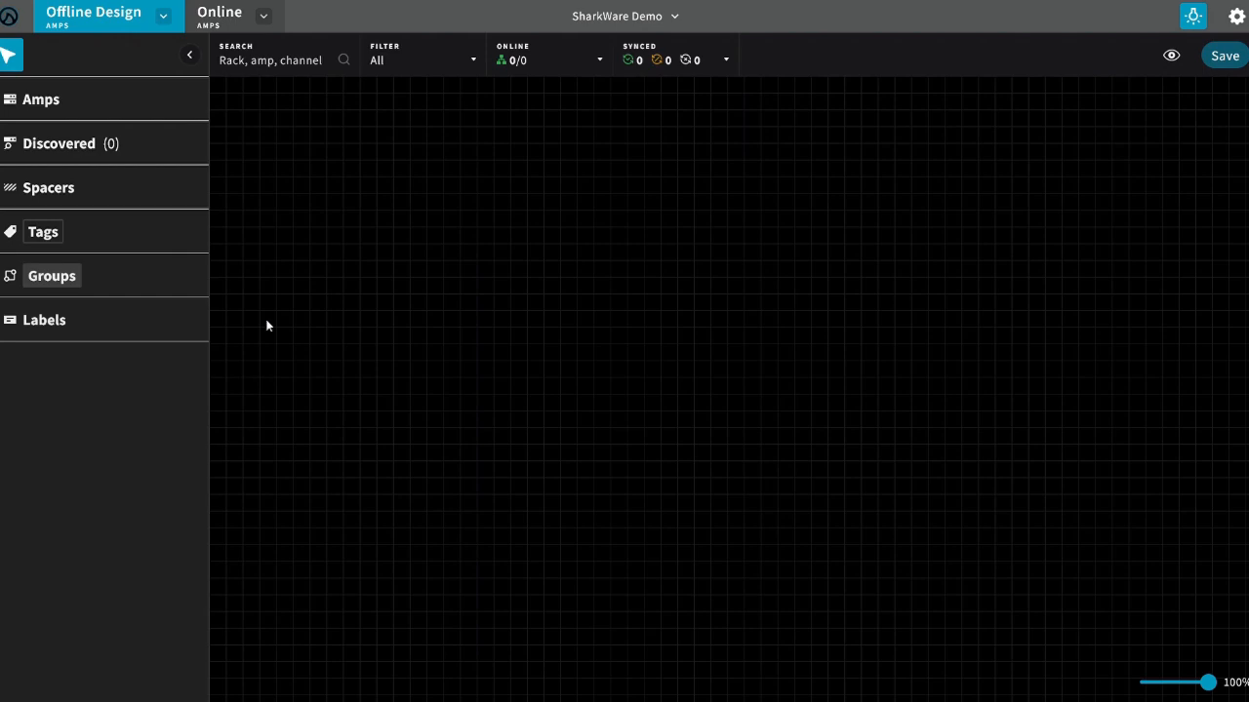
{"action": "left_click", "coordinate": [165, 17]}
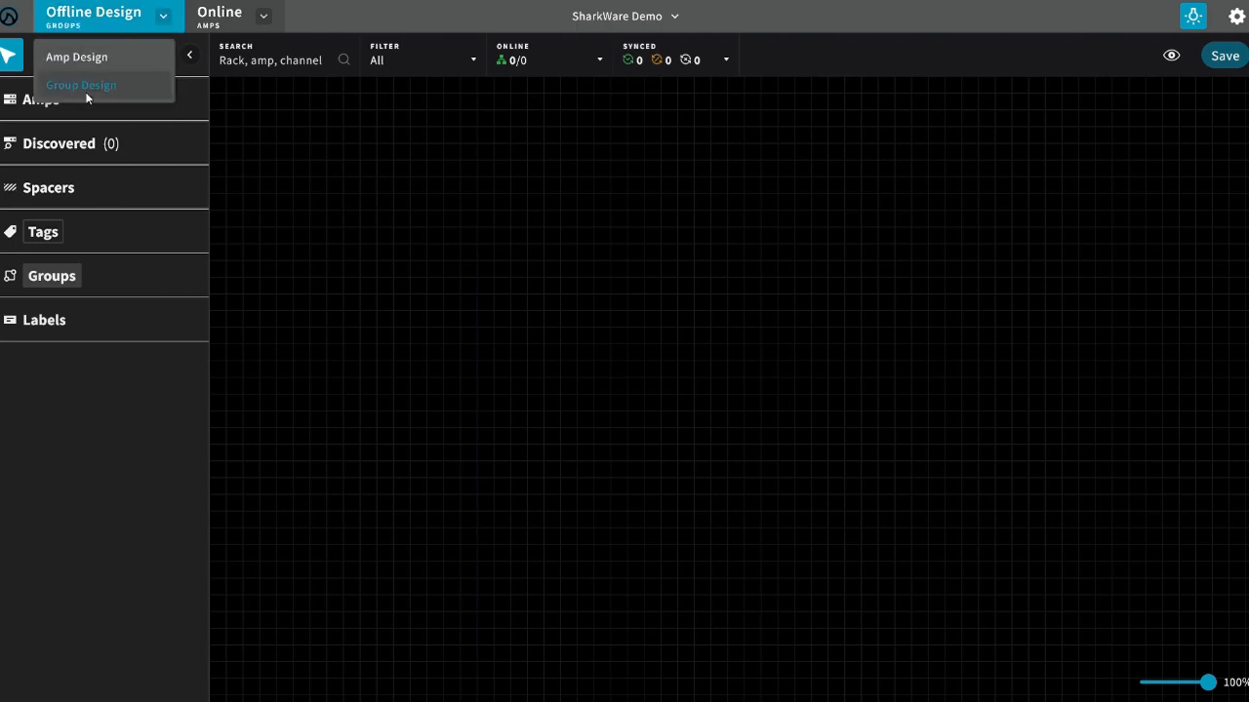
{"action": "left_click", "coordinate": [86, 86]}
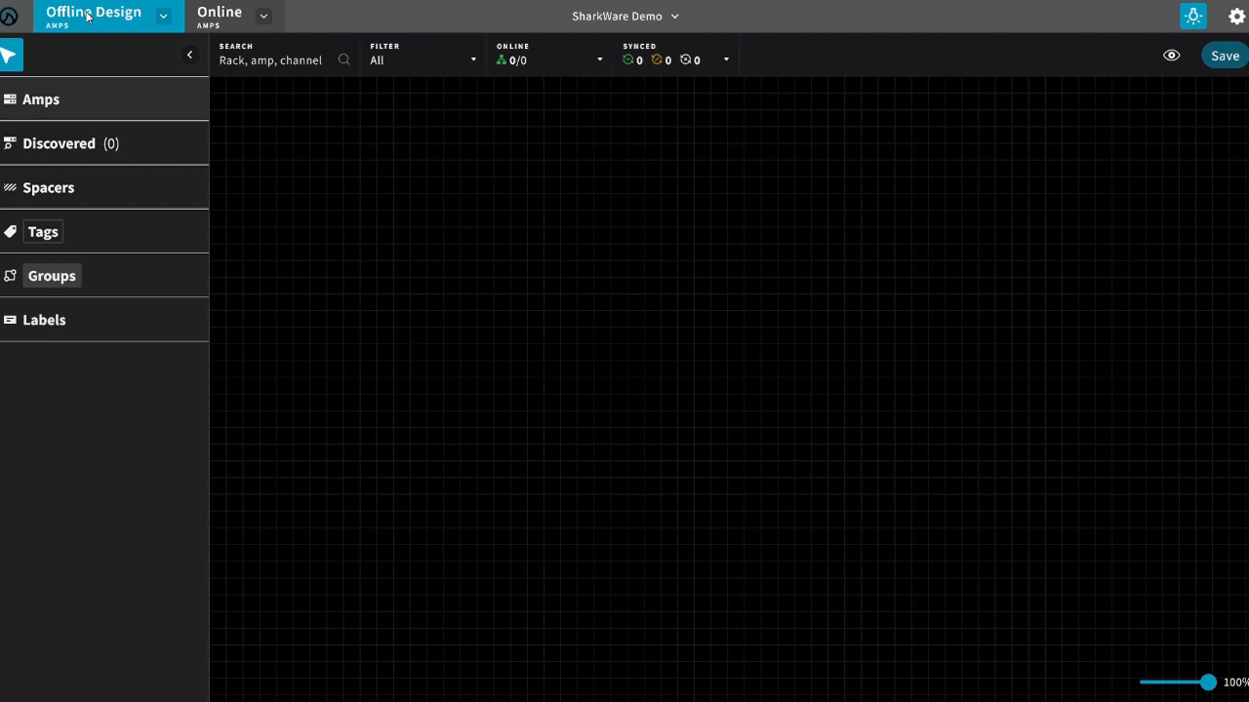
Place one Network Connect 354N amp in a new rack on the empty design canvas
{"action": "left_click", "coordinate": [45, 104]}
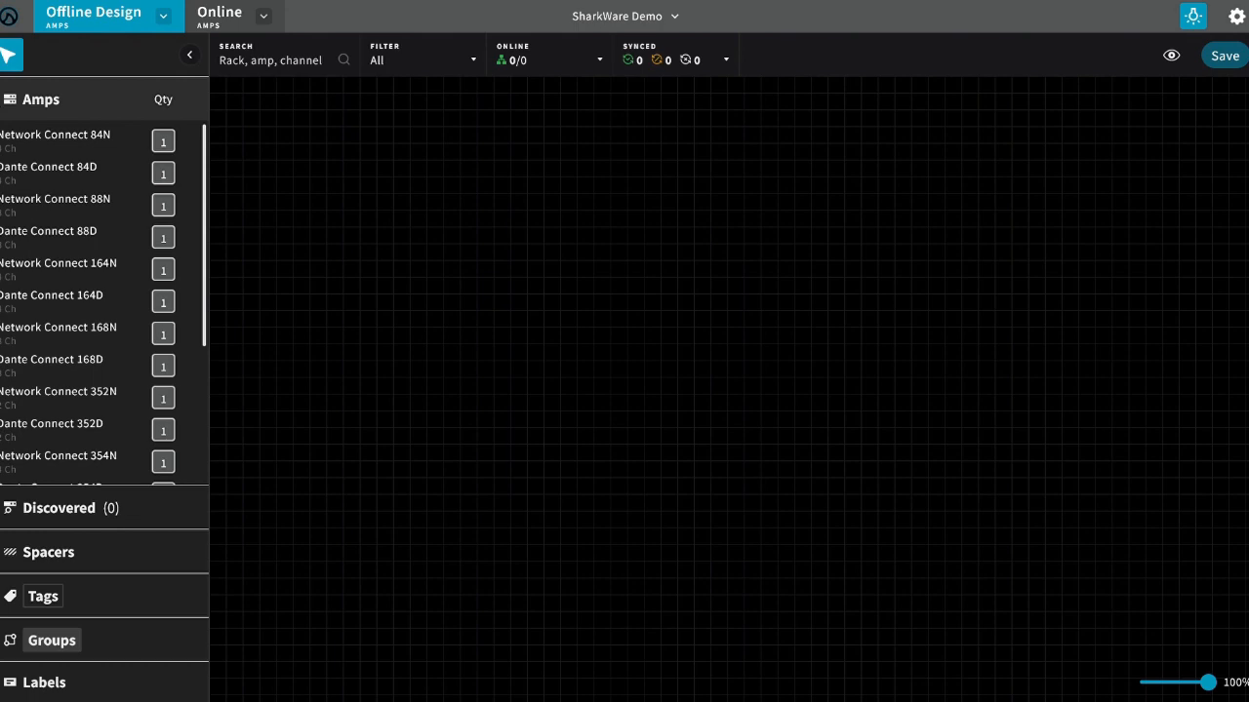
{"action": "scroll", "coordinate": [87, 212], "scroll_direction": "down", "scroll_amount": 3}
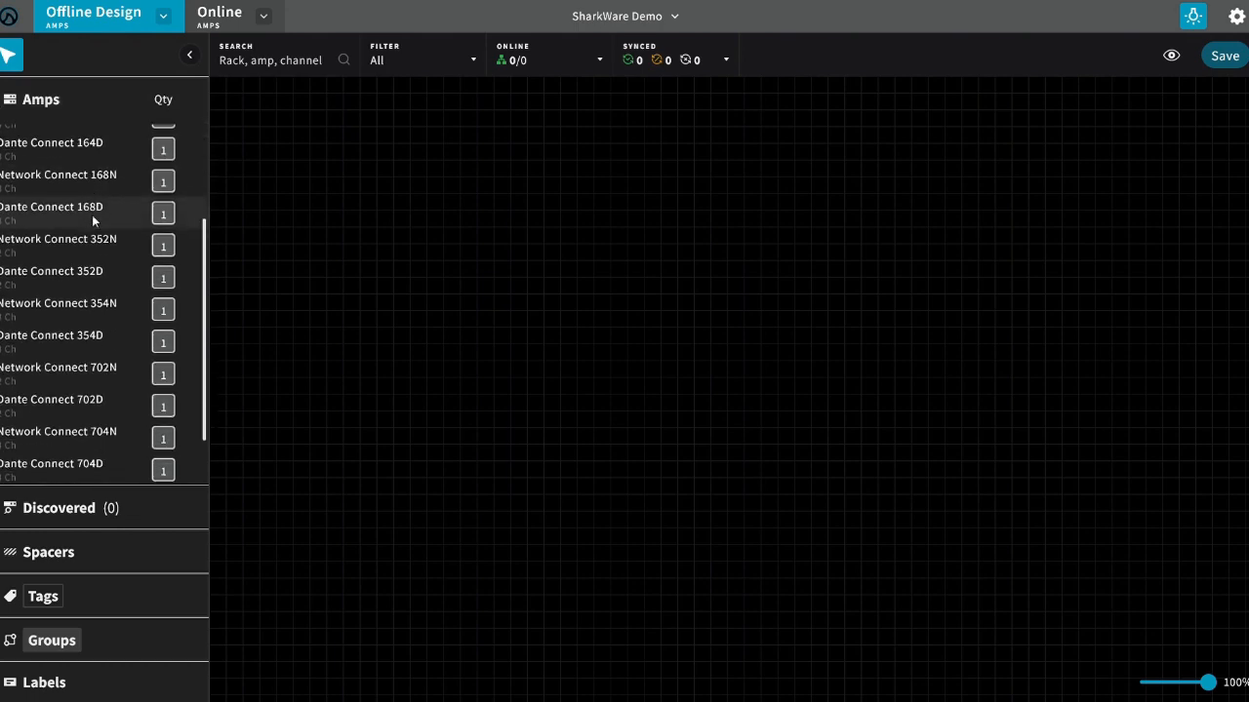
{"action": "left_click", "coordinate": [99, 311]}
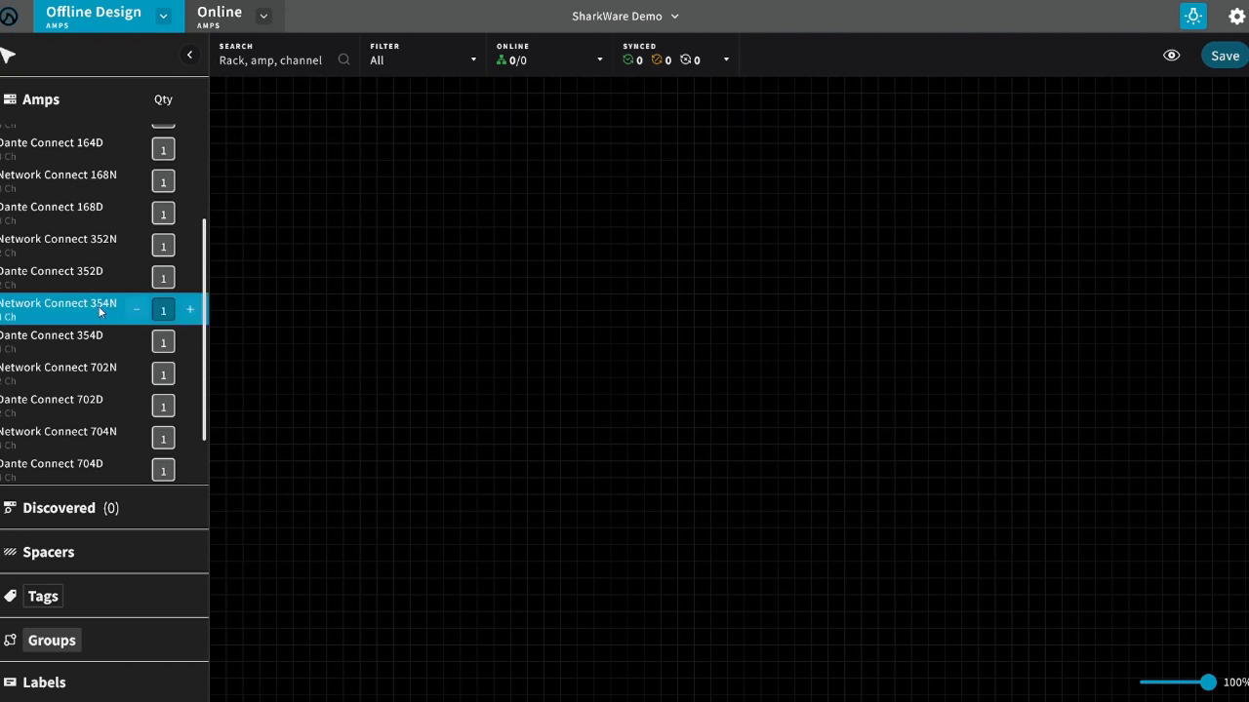
{"action": "left_click", "coordinate": [523, 273]}
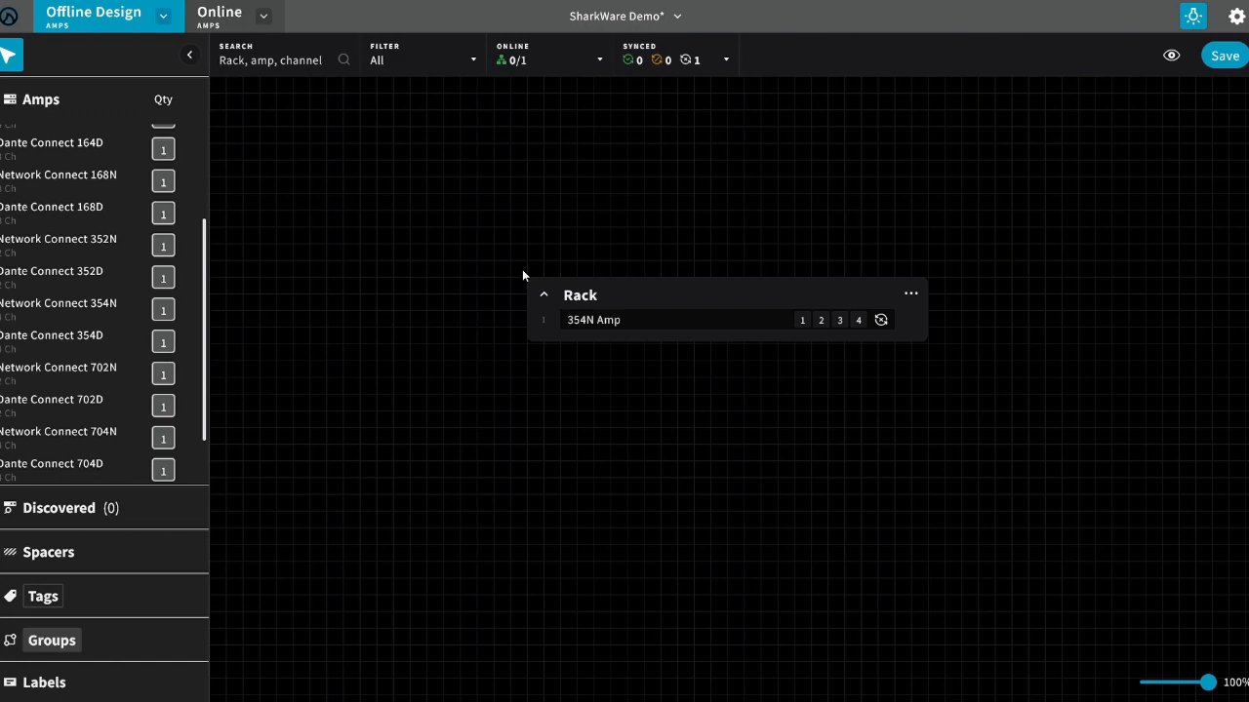
Add one Network Connect 702N amp to the rack, directly above the 354N amp
{"action": "left_click", "coordinate": [95, 378]}
{"action": "mouse_move", "coordinate": [699, 331]}
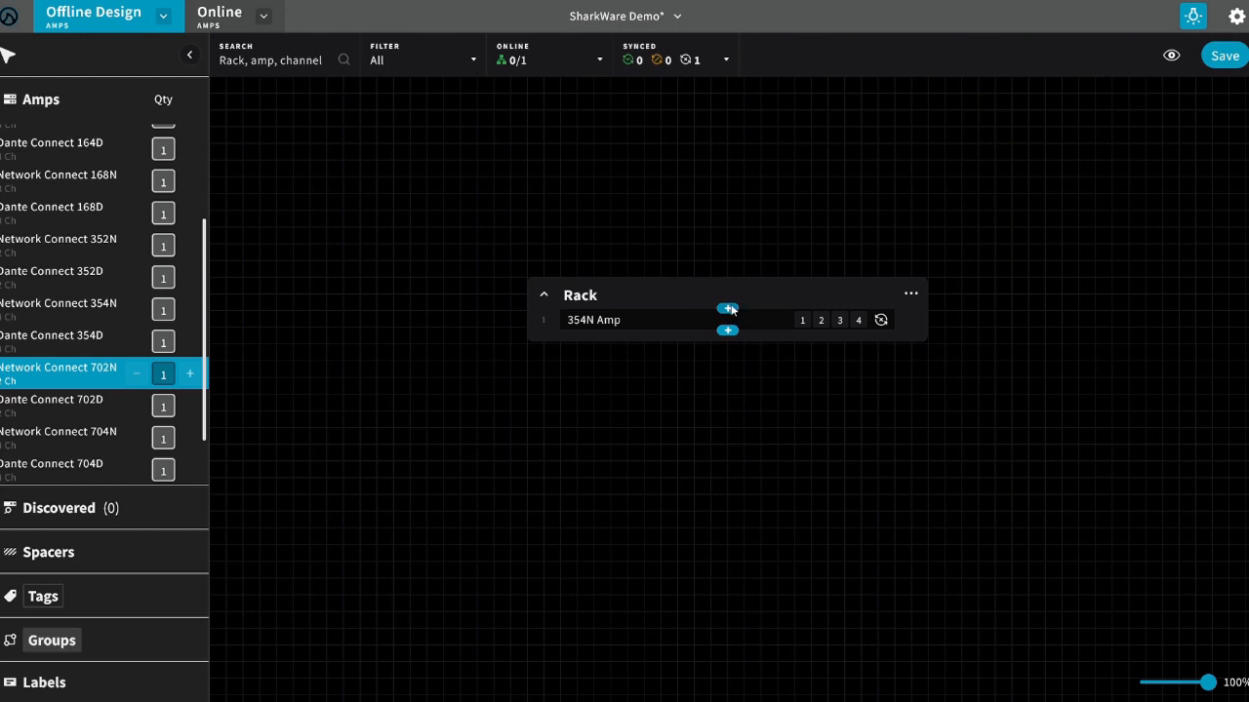
{"action": "left_click", "coordinate": [728, 309]}
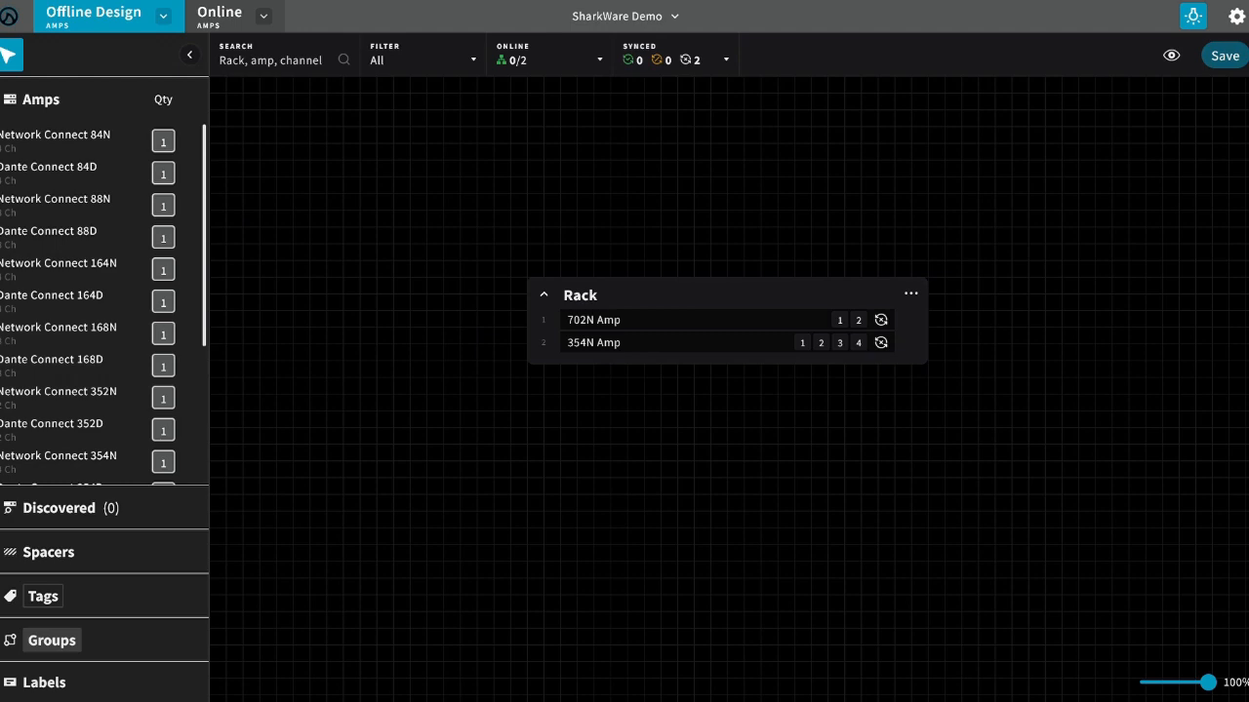
View the 702N amp's channel input settings, and return to the rack overview
{"action": "left_click", "coordinate": [630, 323]}
{"action": "double_click", "coordinate": [630, 322]}
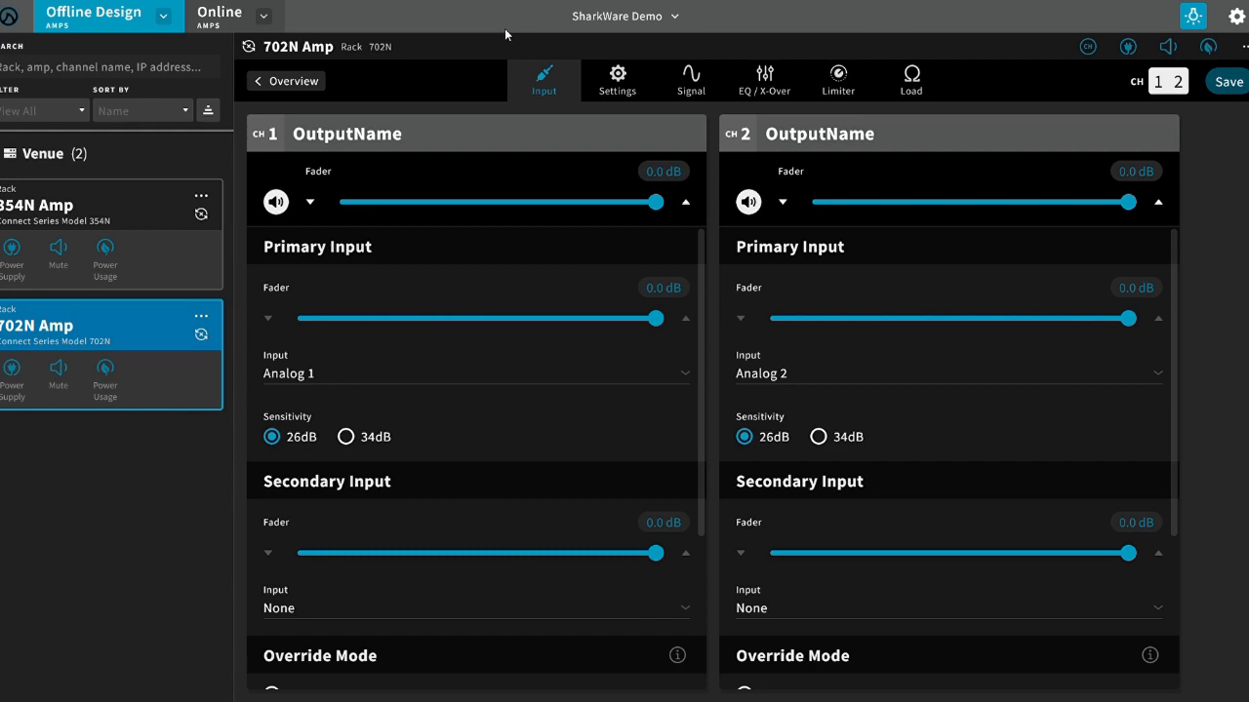
{"action": "left_click", "coordinate": [294, 81]}
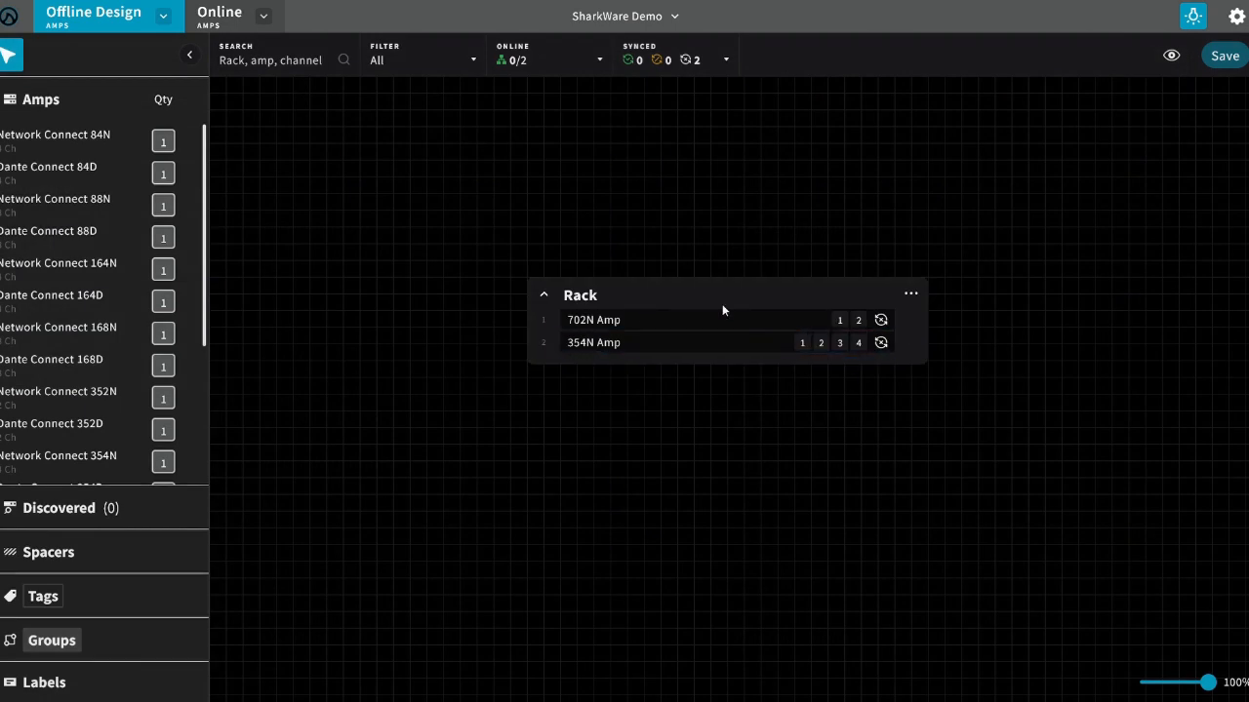
Create a red channel group named Lobby and assign channels 1 and 2 of both the 702N and 354N amps to it
{"action": "left_click", "coordinate": [7, 641]}
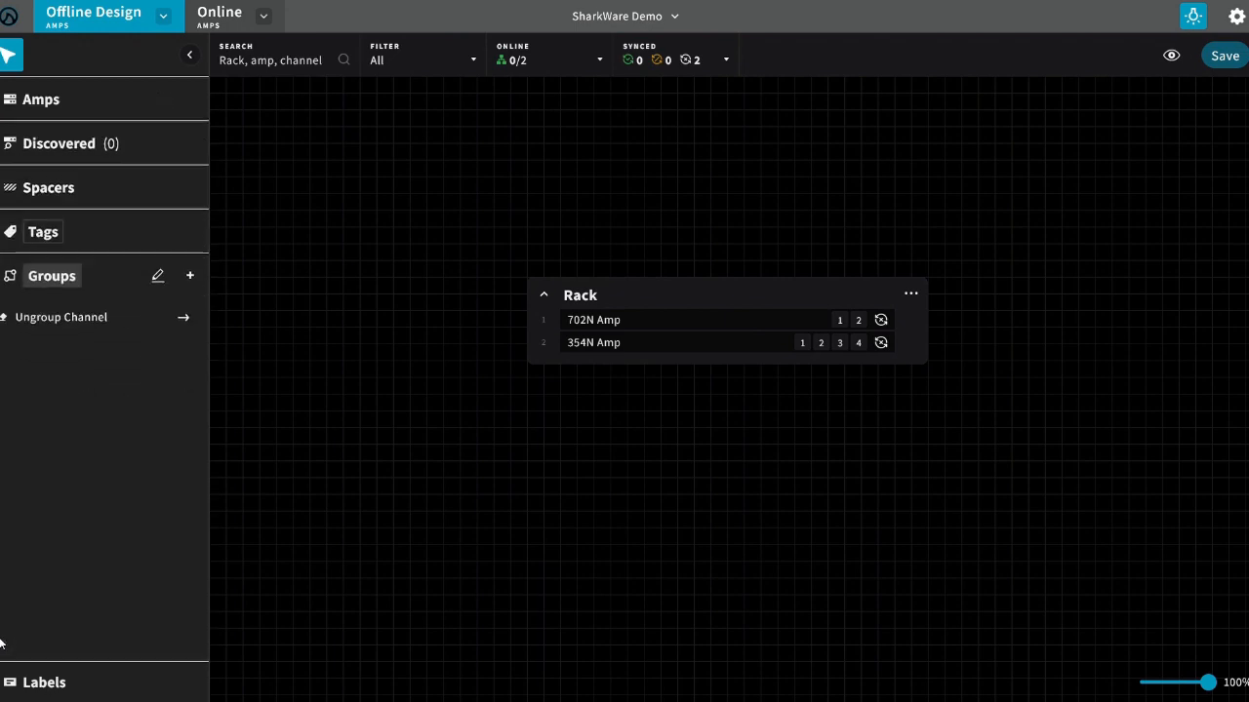
{"action": "left_click", "coordinate": [191, 276]}
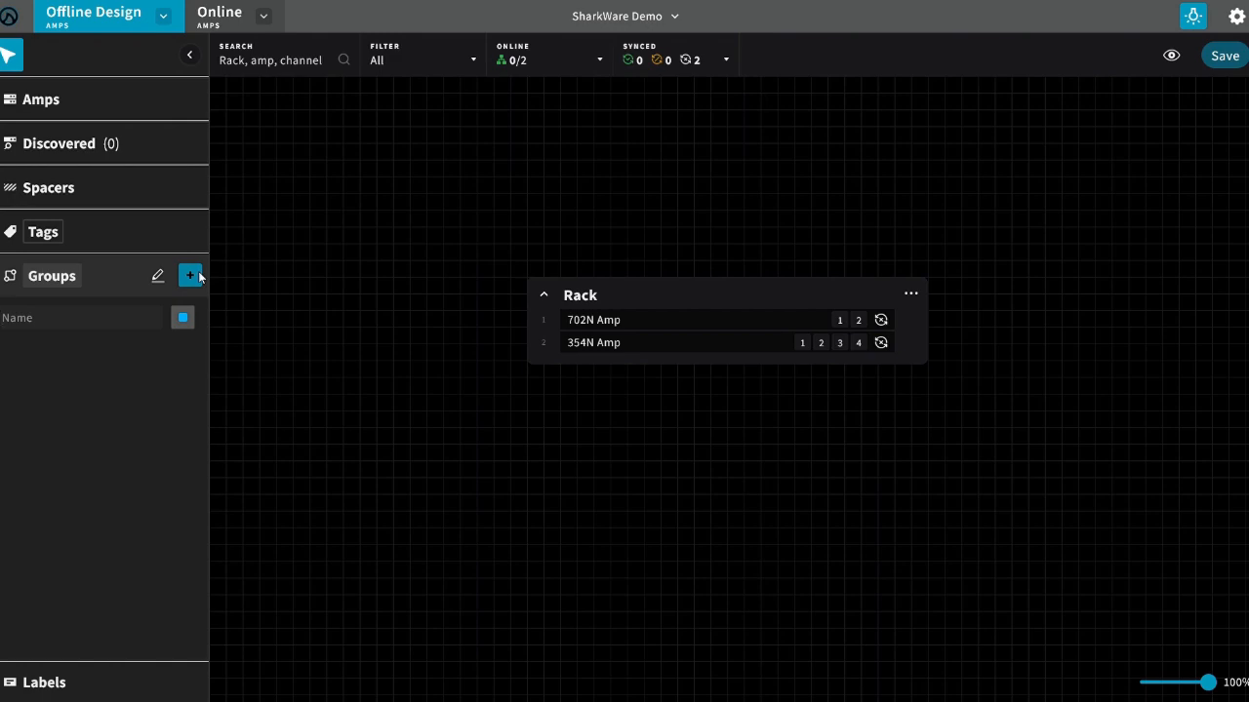
{"action": "type", "text": "Lobby"}
{"action": "left_click", "coordinate": [183, 319]}
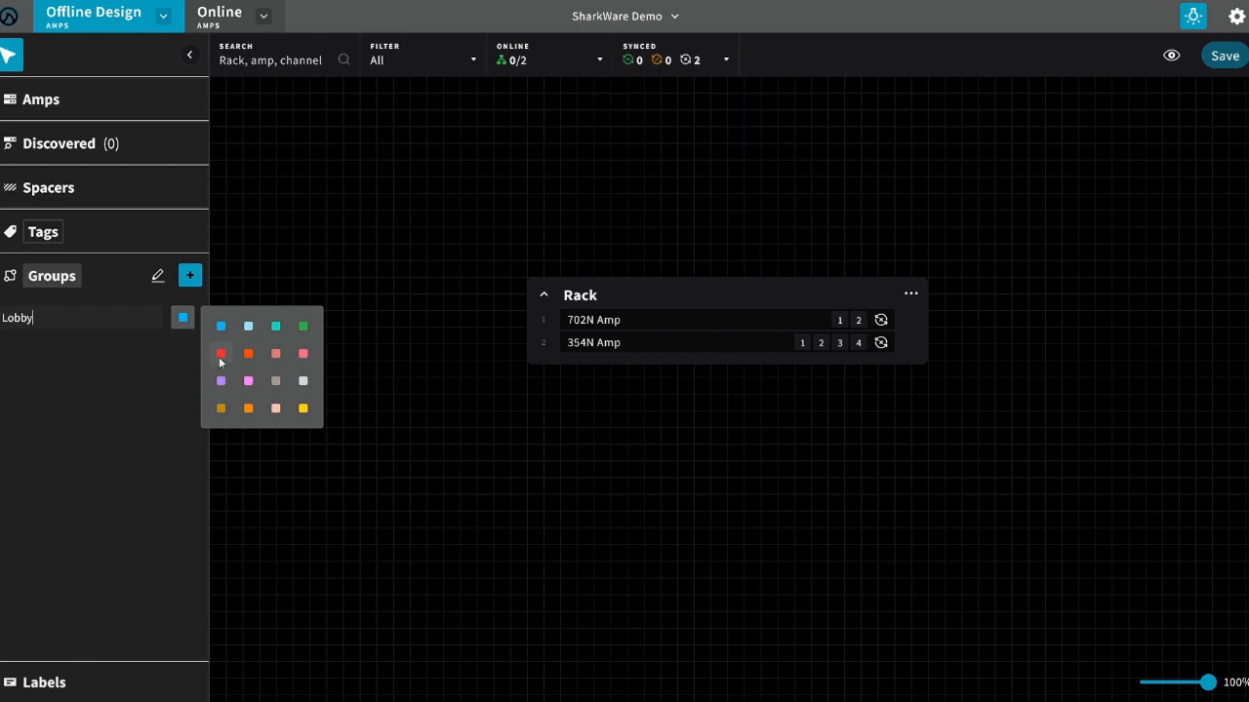
{"action": "left_click", "coordinate": [220, 354]}
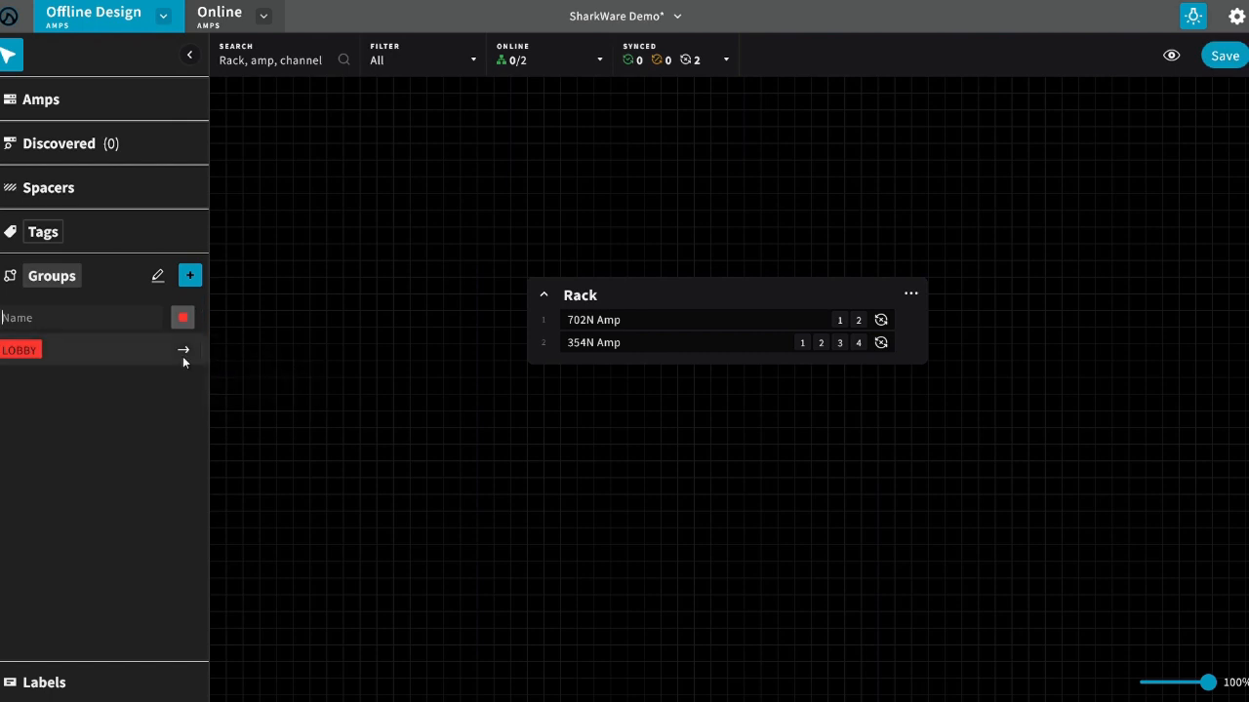
{"action": "left_click", "coordinate": [151, 352]}
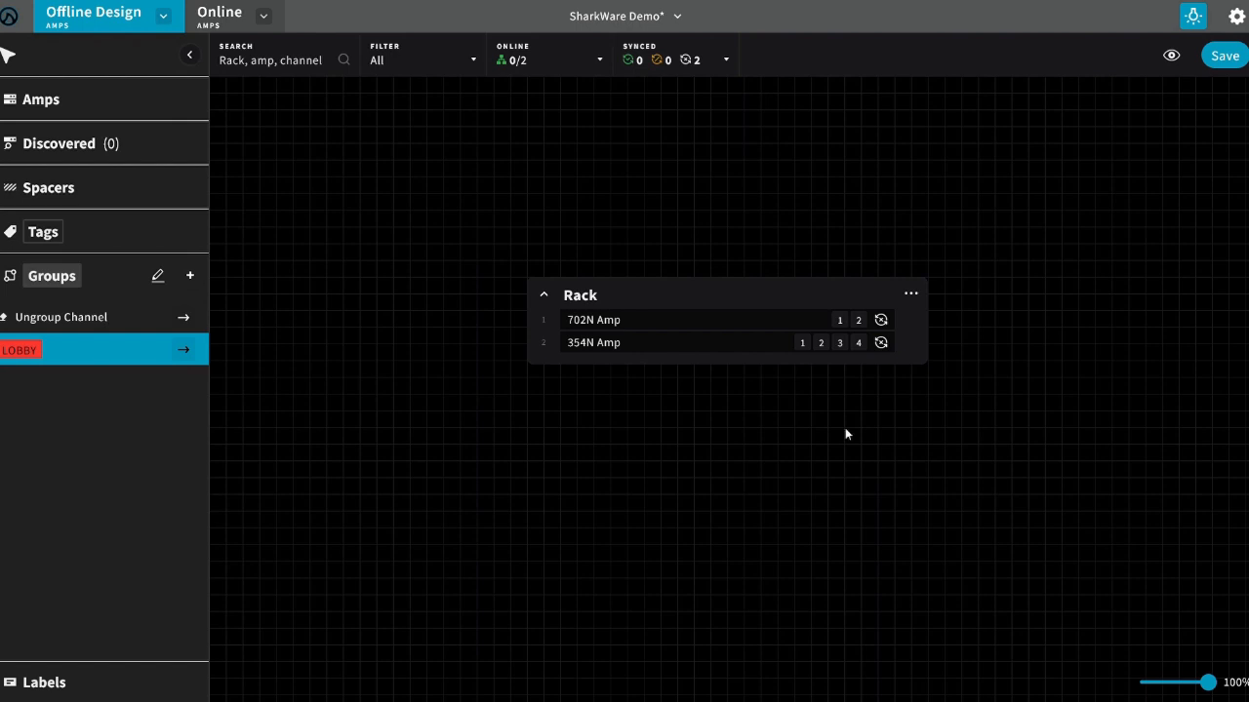
{"action": "left_click", "coordinate": [858, 320]}
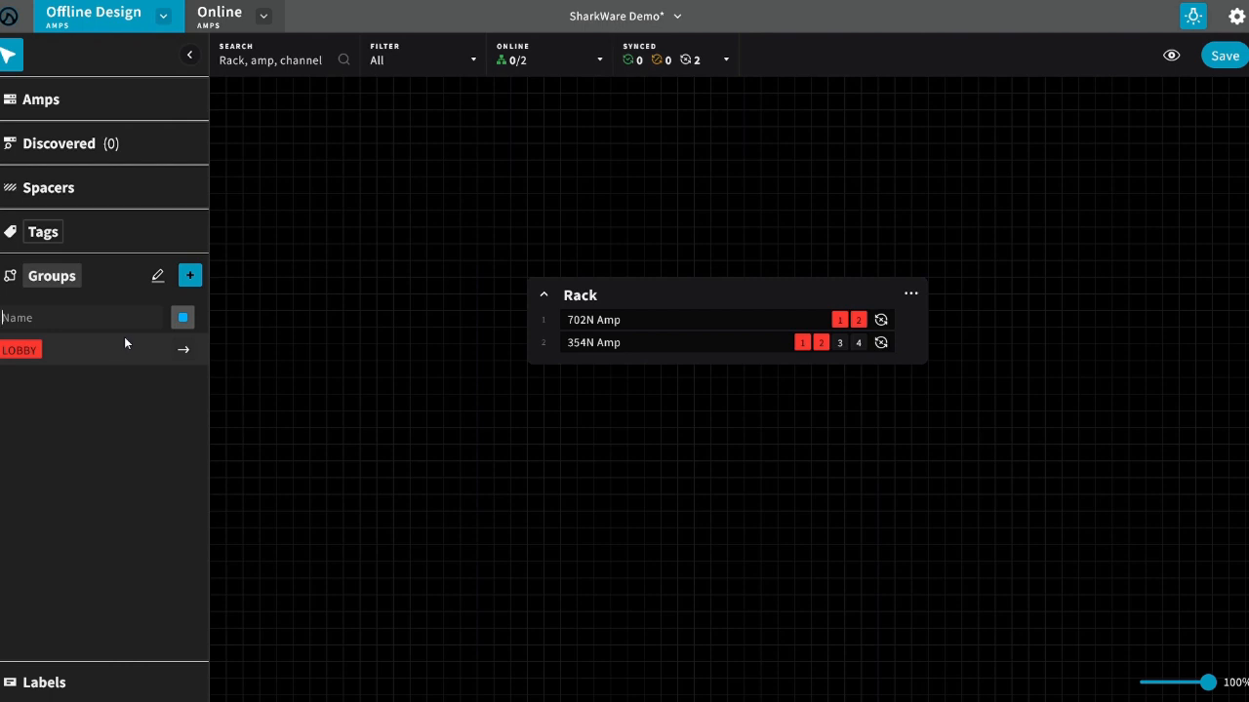
Create a blue channel group named pool and assign channel 3 of the 354N amp to it
{"action": "type", "text": "pool"}
{"action": "left_click", "coordinate": [189, 326]}
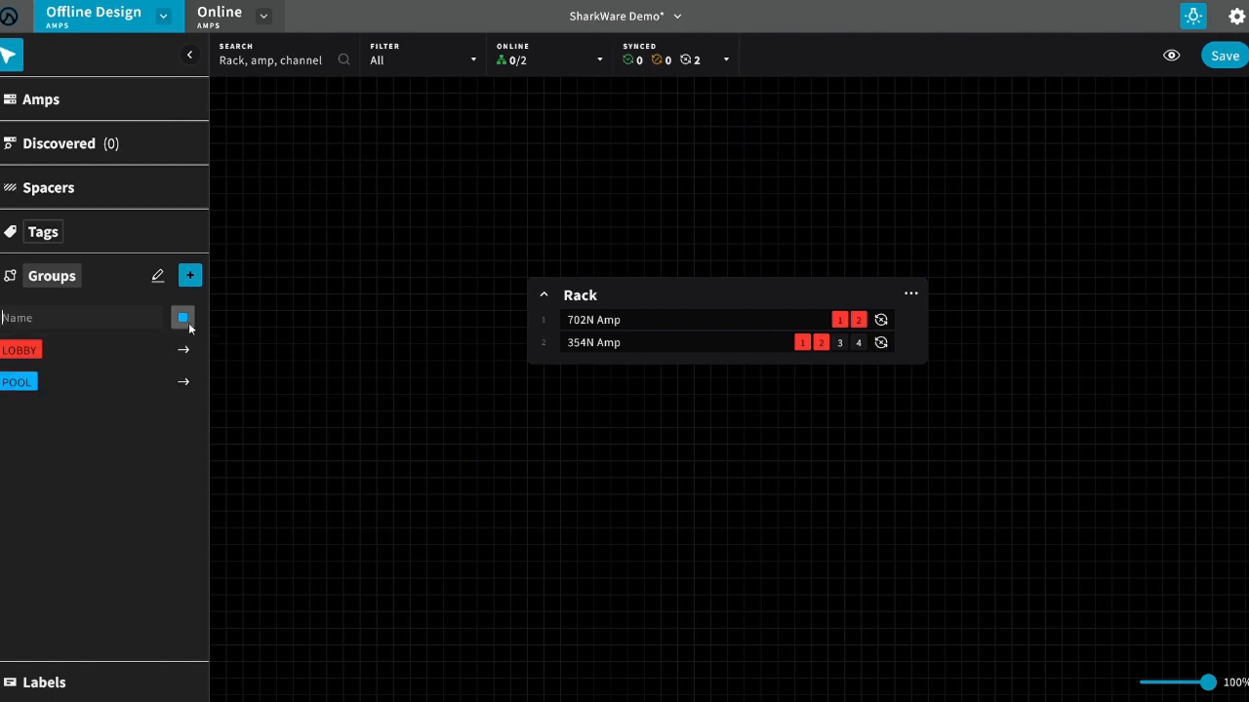
{"action": "left_click", "coordinate": [167, 386]}
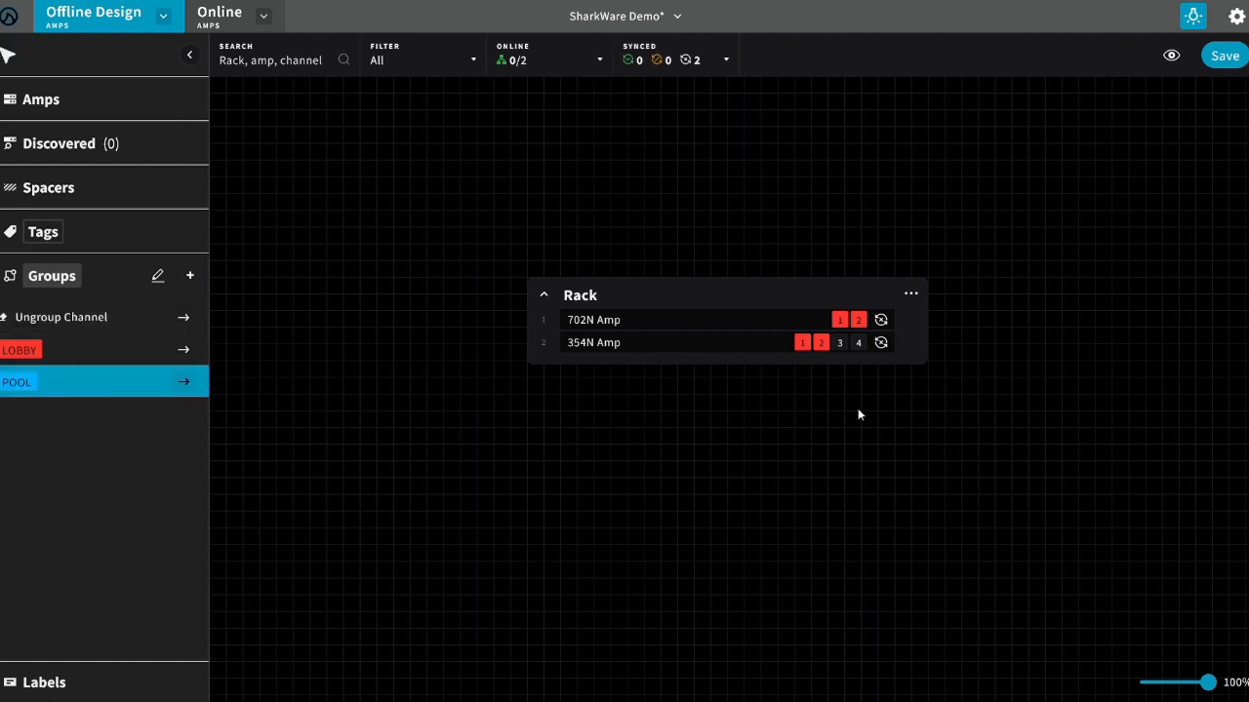
{"action": "left_click", "coordinate": [839, 343]}
Create a yellow channel group named fitness center and assign channel 4 of the 354N amp to it
{"action": "left_click", "coordinate": [190, 276]}
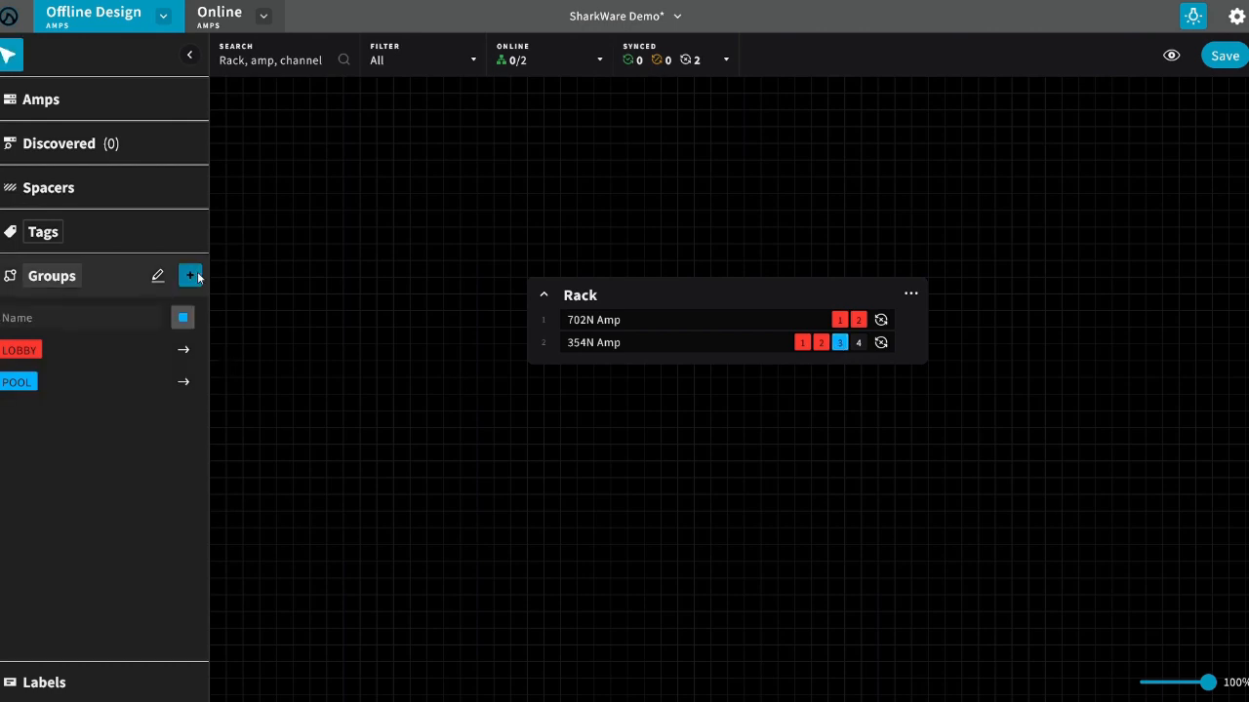
{"action": "type", "text": "fitness center"}
{"action": "left_click", "coordinate": [183, 317]}
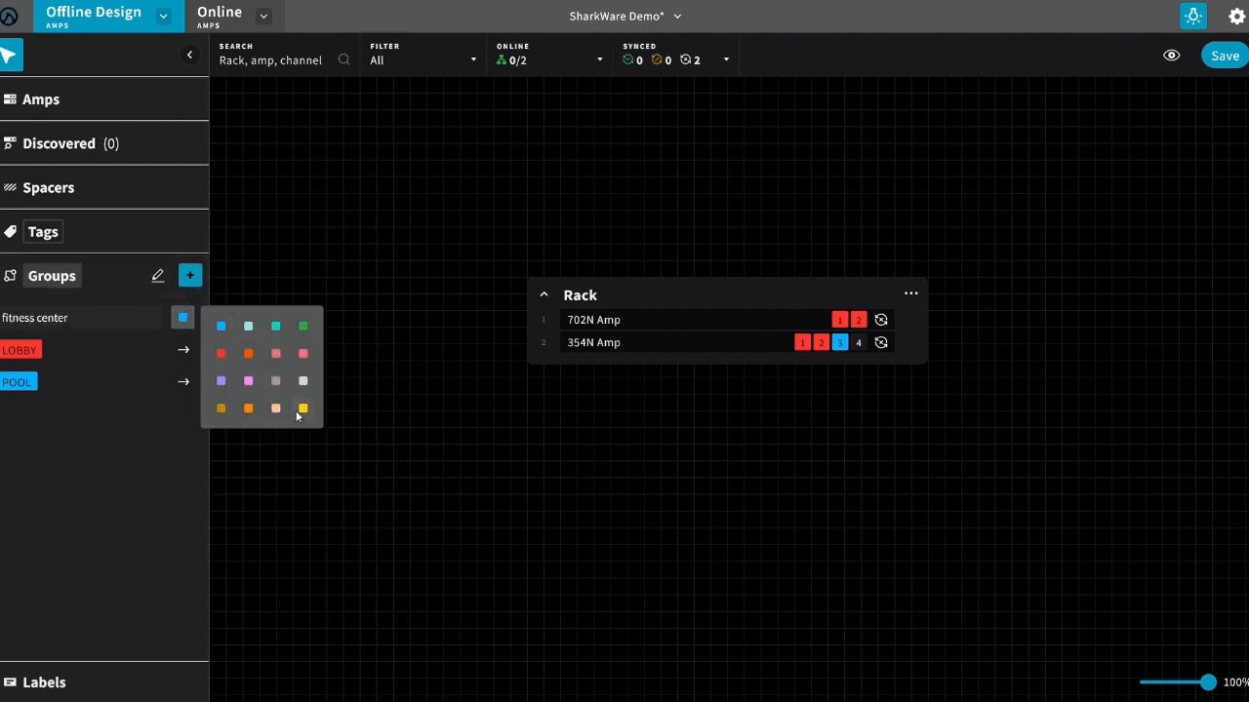
{"action": "left_click", "coordinate": [302, 409]}
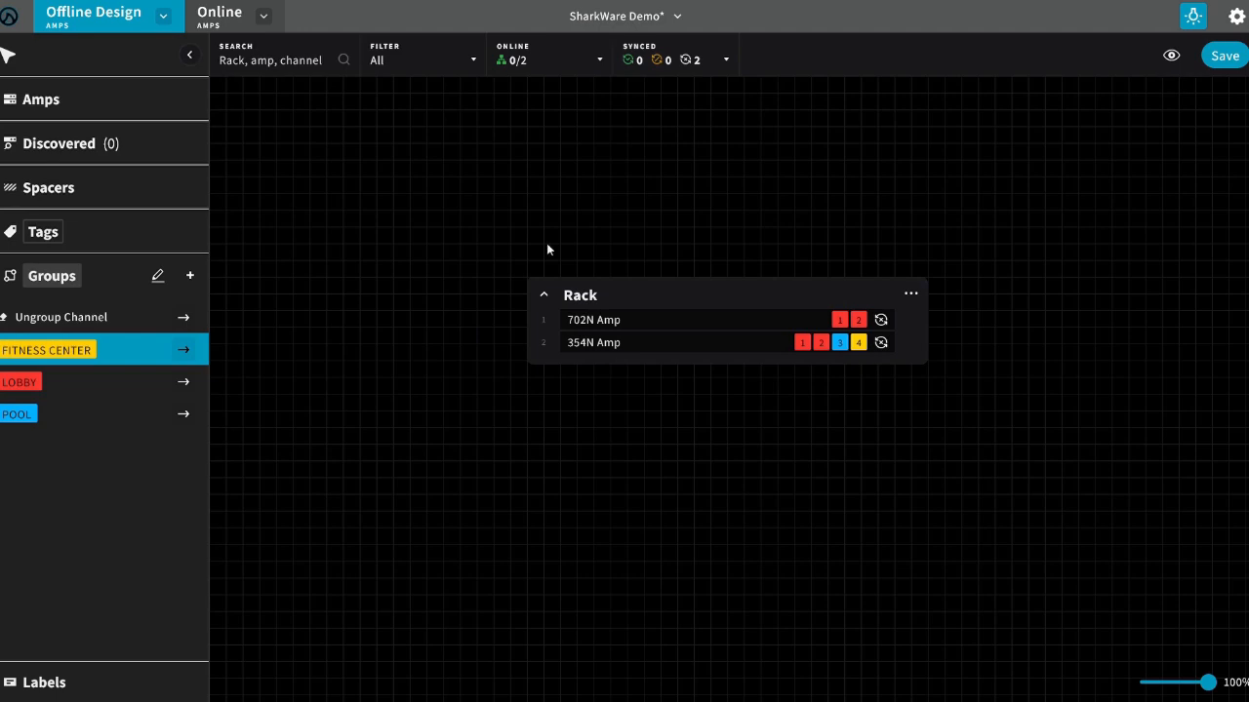
Create a turquoise channel group named all zones
{"action": "left_click", "coordinate": [191, 276]}
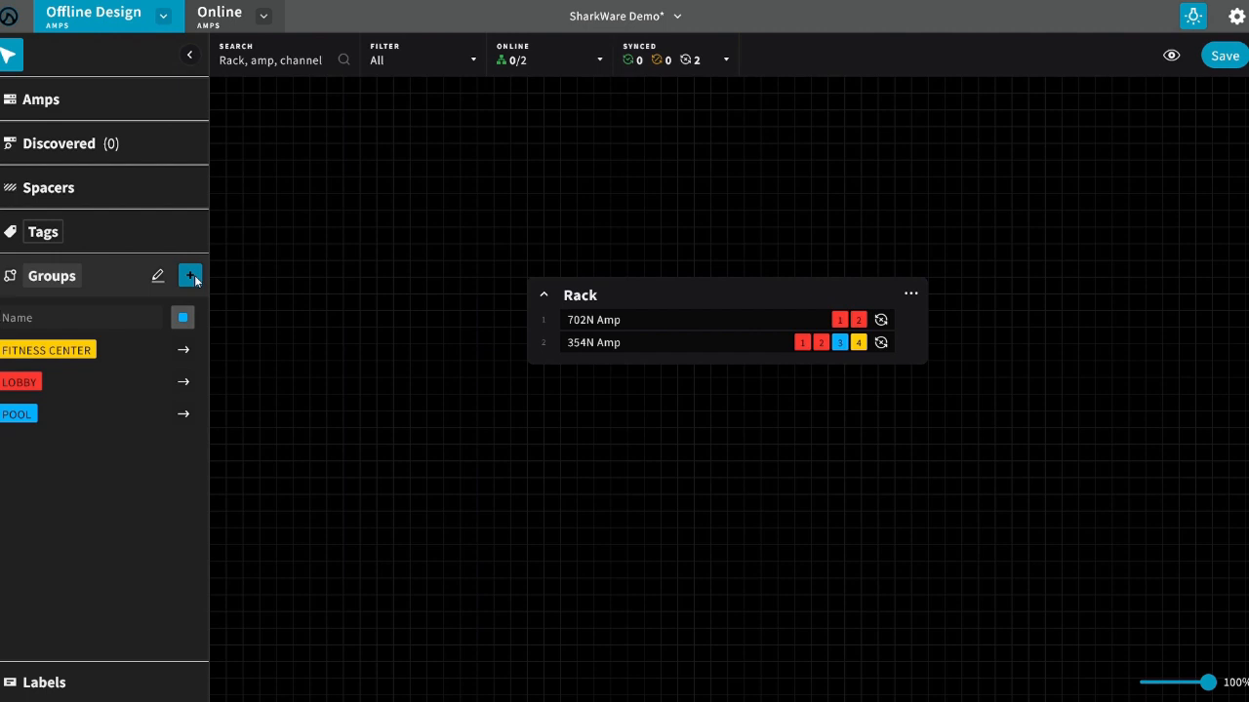
{"action": "type", "text": "all zones"}
{"action": "left_click", "coordinate": [183, 317]}
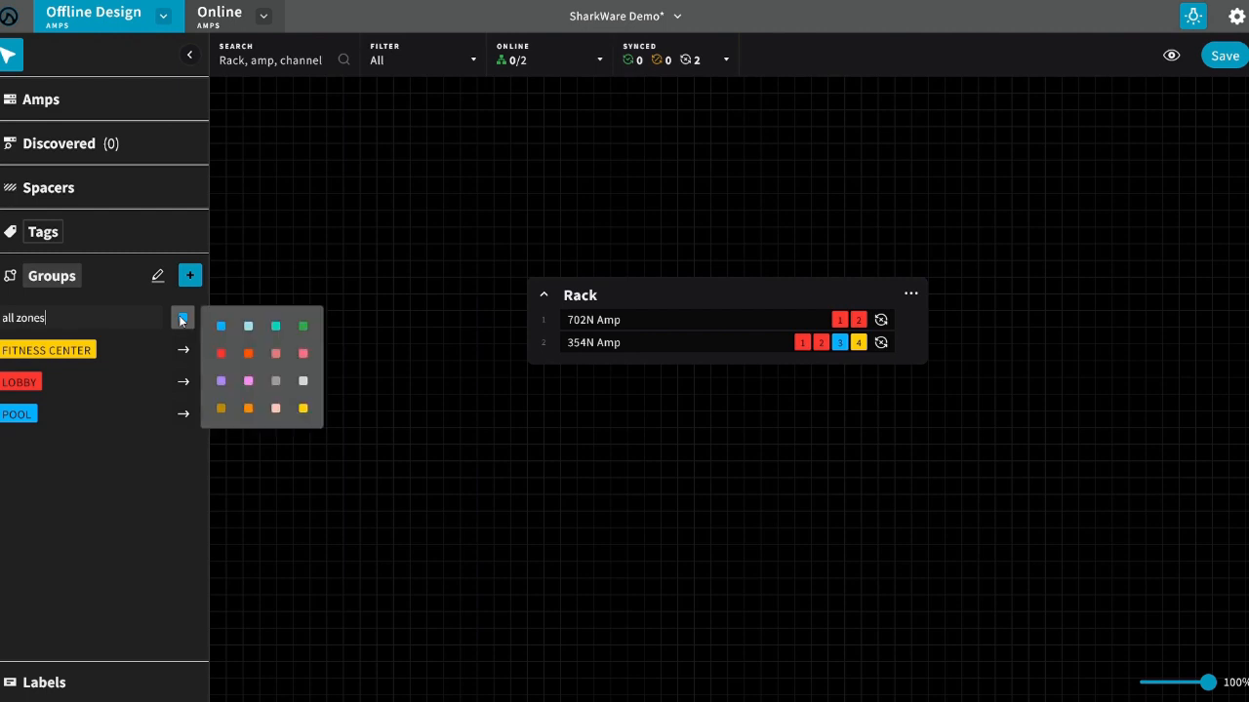
{"action": "left_click", "coordinate": [275, 327]}
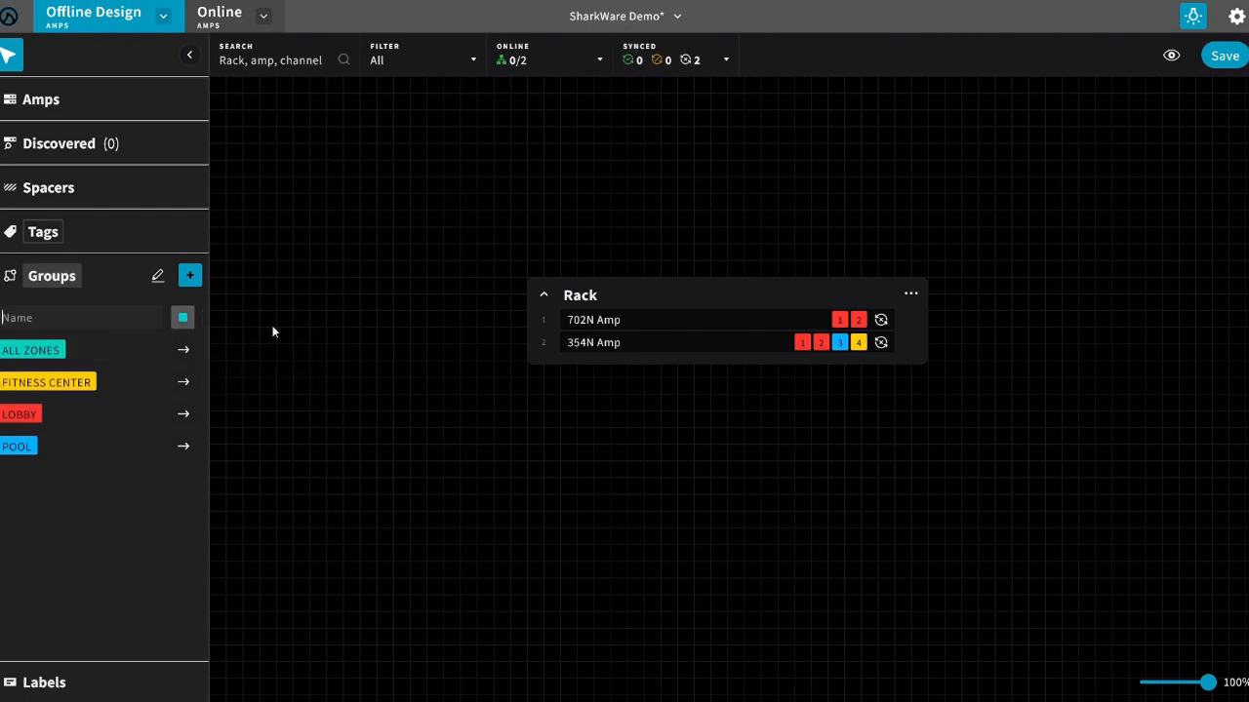
Assign both channels of the 702N amp and all four channels of the 354N amp to the all zones group
{"action": "left_click", "coordinate": [186, 352]}
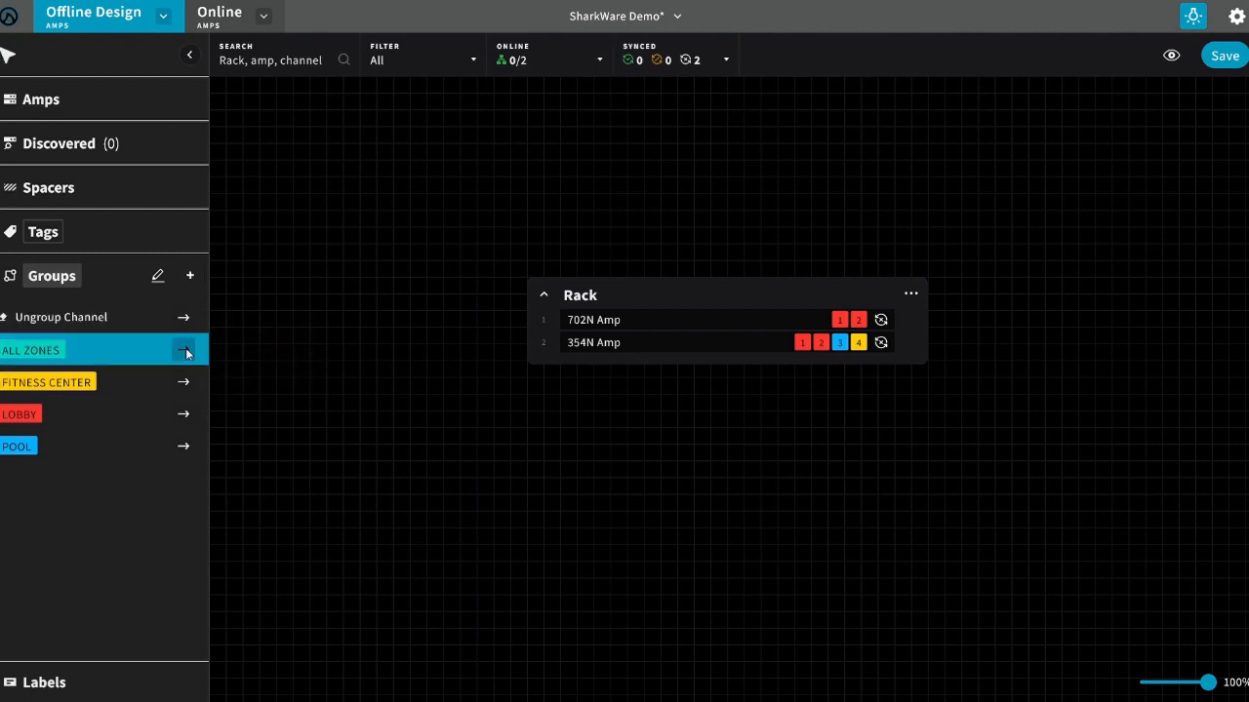
{"action": "left_click", "coordinate": [839, 320]}
{"action": "left_click", "coordinate": [858, 320]}
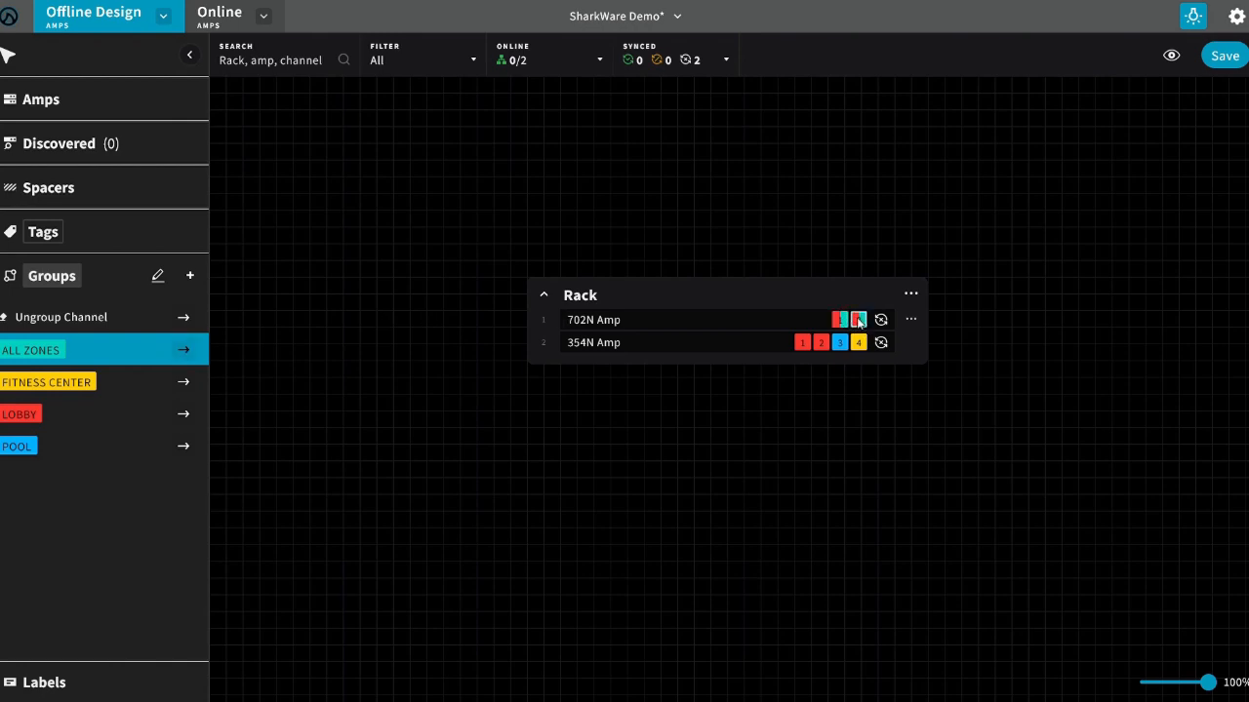
{"action": "left_click", "coordinate": [857, 343]}
{"action": "left_click", "coordinate": [839, 342]}
{"action": "left_click", "coordinate": [821, 343]}
{"action": "left_click", "coordinate": [803, 342]}
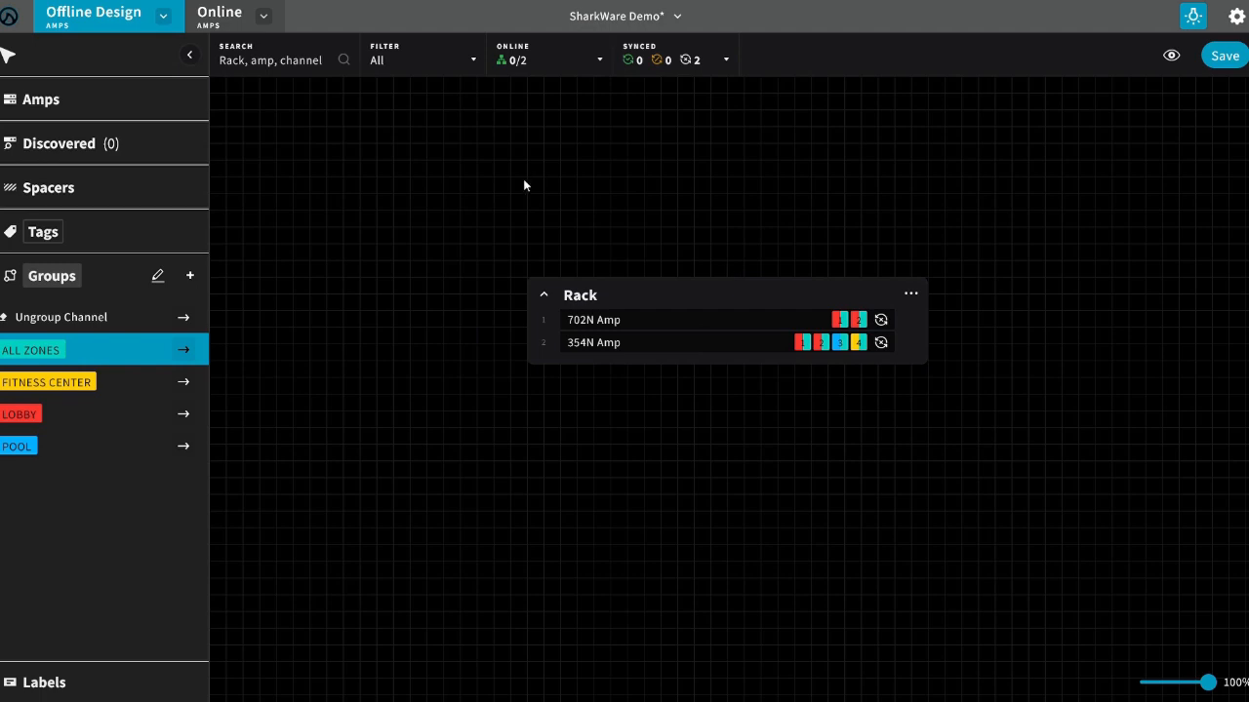
Save the design and open the all zones group in the offline Group Design view
{"action": "left_click", "coordinate": [1243, 57]}
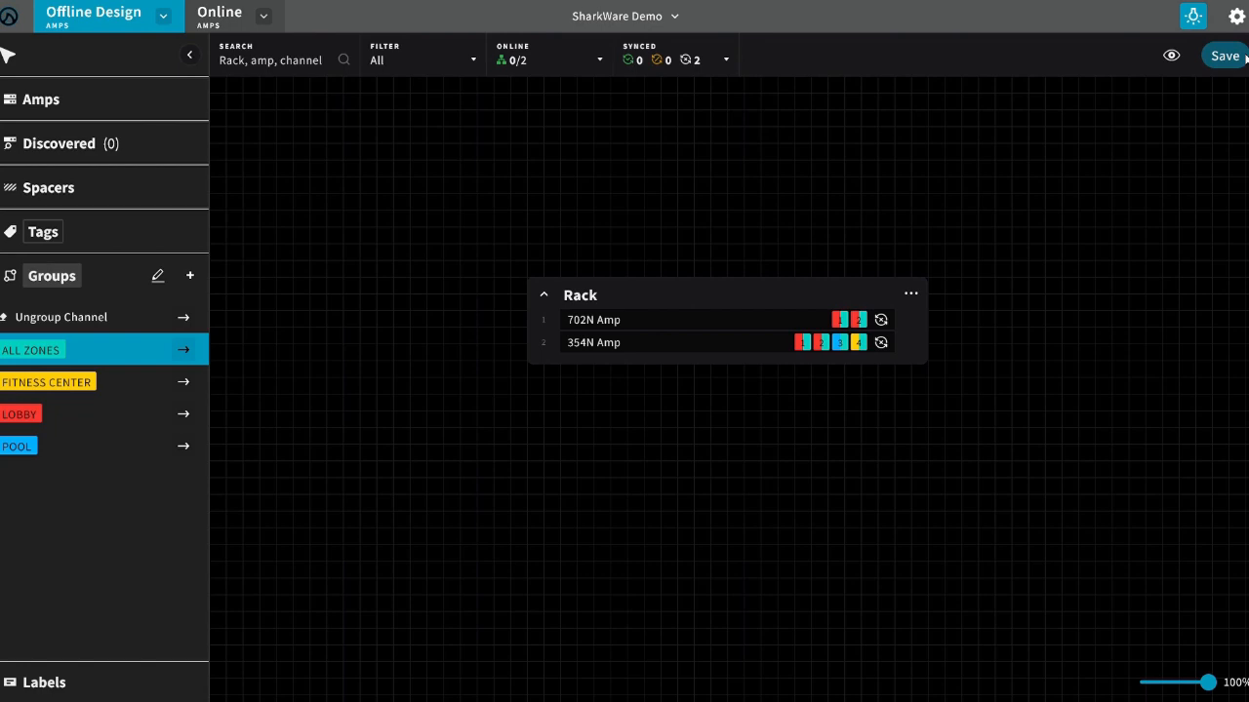
{"action": "left_click", "coordinate": [163, 18]}
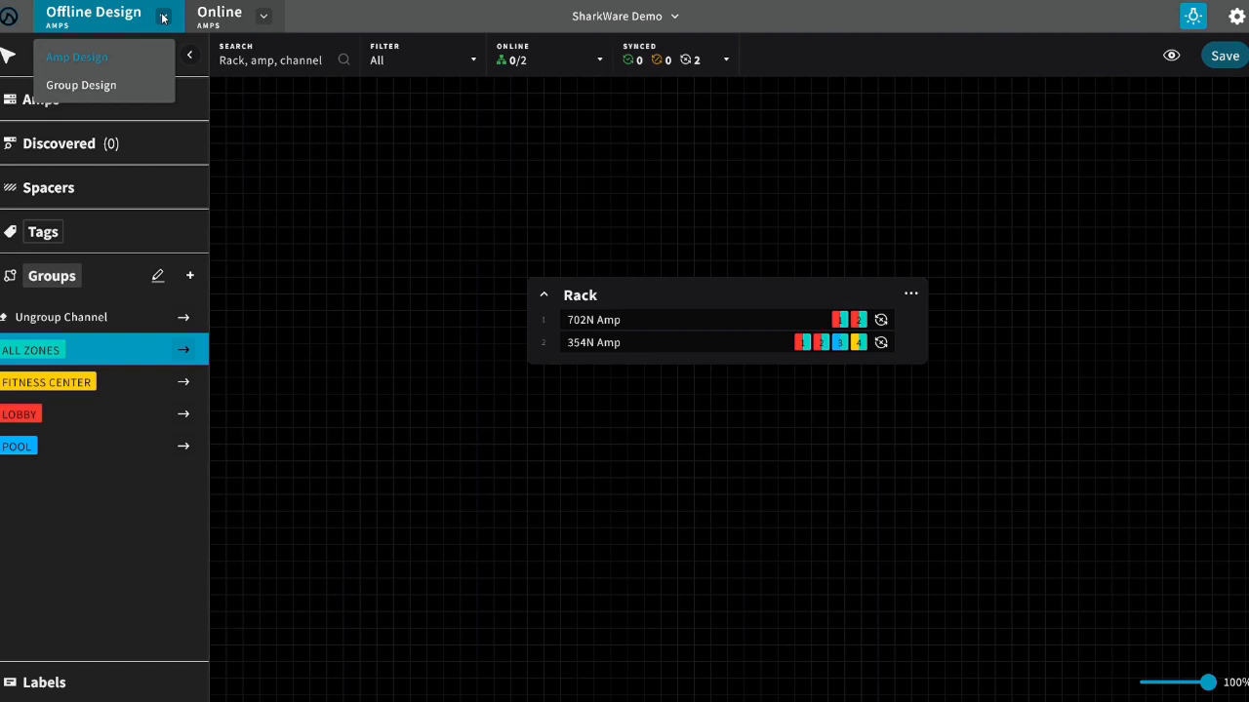
{"action": "left_click", "coordinate": [98, 85]}
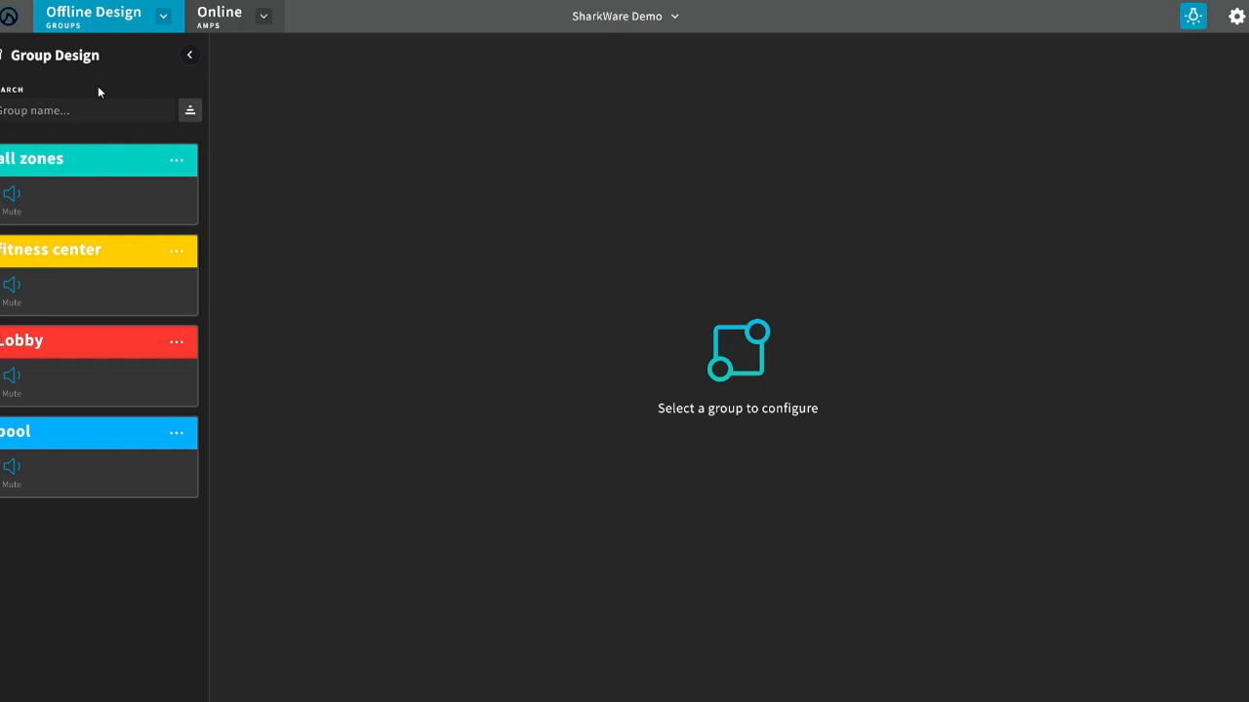
{"action": "left_click", "coordinate": [98, 177]}
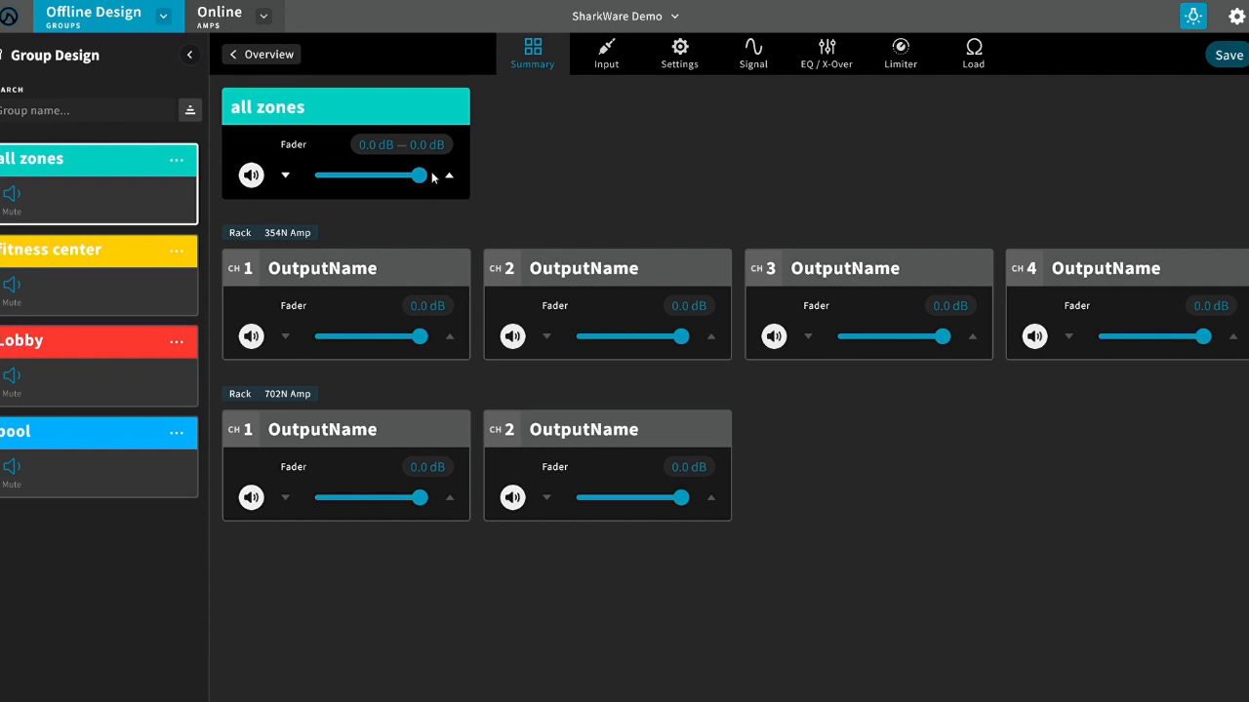
Try the all zones group's fader, and mute and unmute the group
{"action": "mouse_move", "coordinate": [420, 174]}
{"action": "left_mouse_down"}
{"action": "mouse_move", "coordinate": [391, 181]}
{"action": "mouse_move", "coordinate": [427, 191]}
{"action": "left_mouse_up"}
{"action": "left_click", "coordinate": [251, 175]}
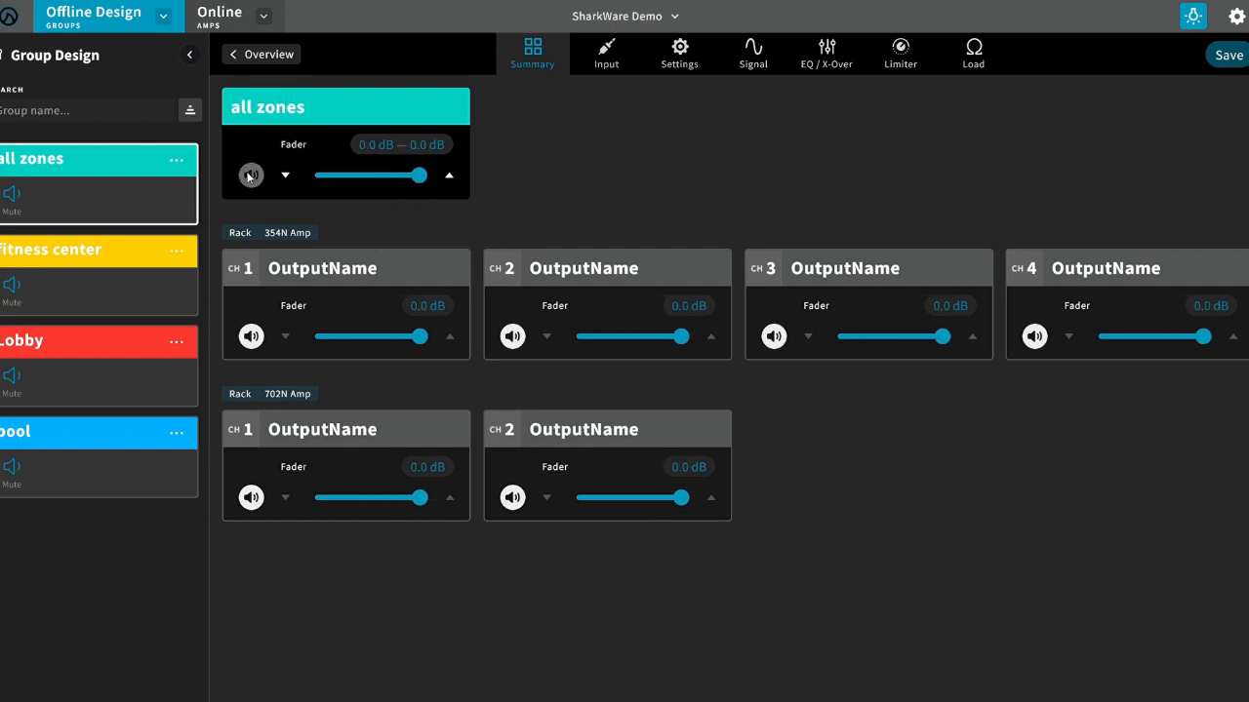
{"action": "left_click", "coordinate": [251, 174]}
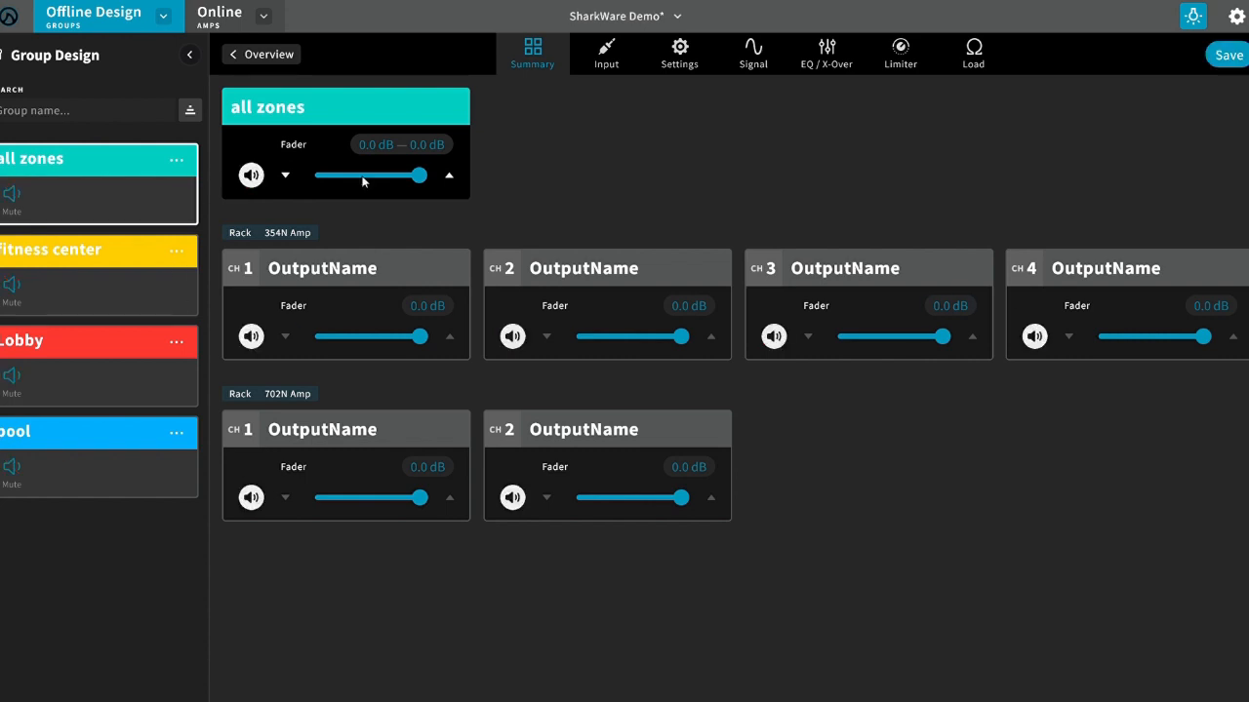
Review the Lobby group's channel summary, input, HiZ/LowZ and signal generator settings
{"action": "left_click", "coordinate": [78, 343]}
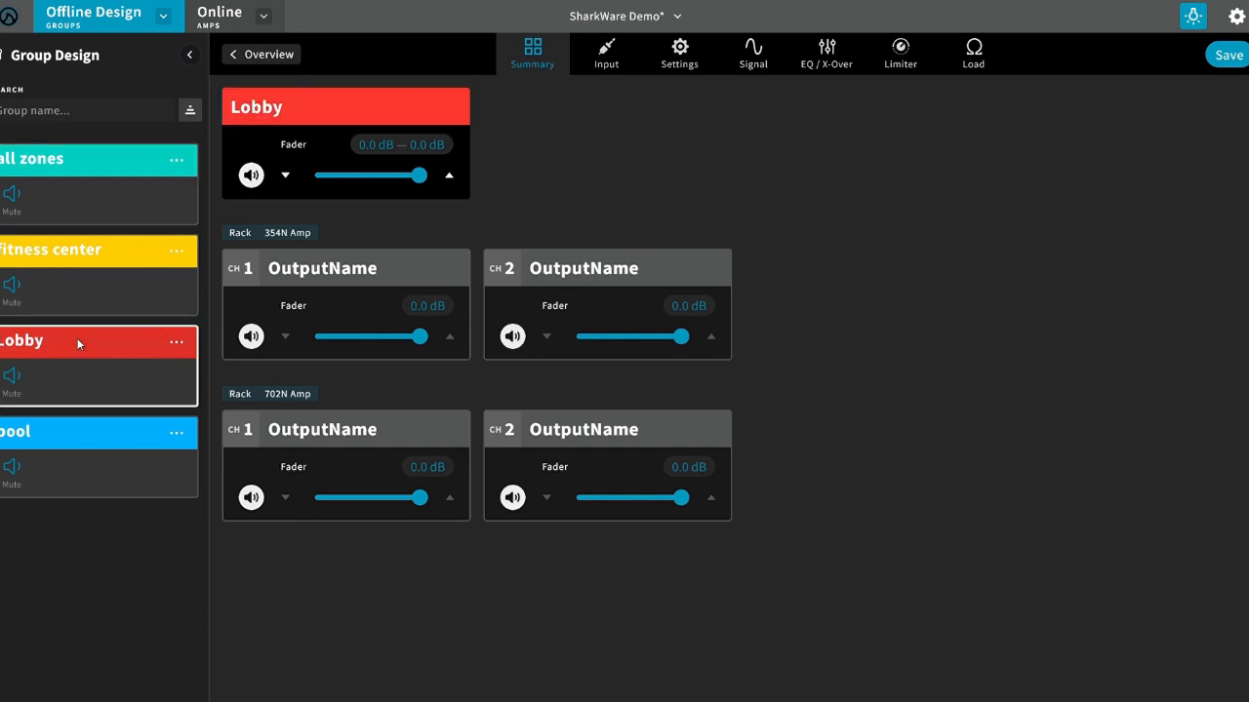
{"action": "left_click", "coordinate": [607, 55]}
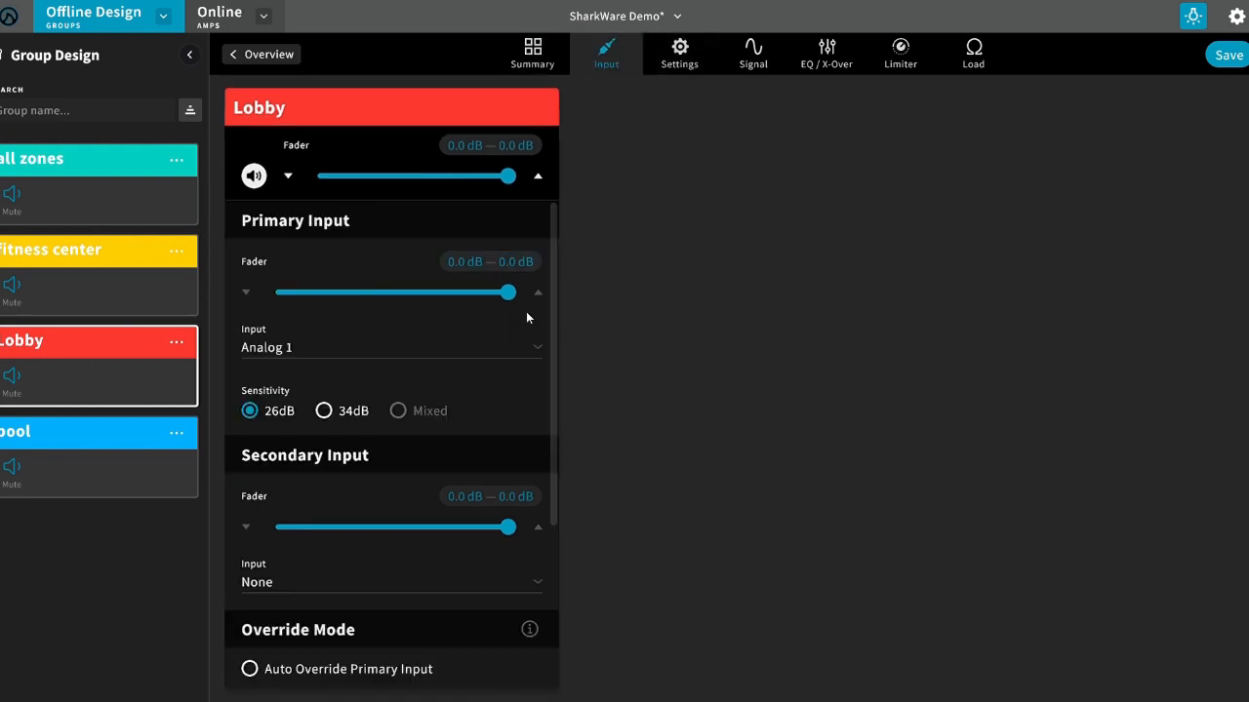
{"action": "left_click", "coordinate": [680, 68]}
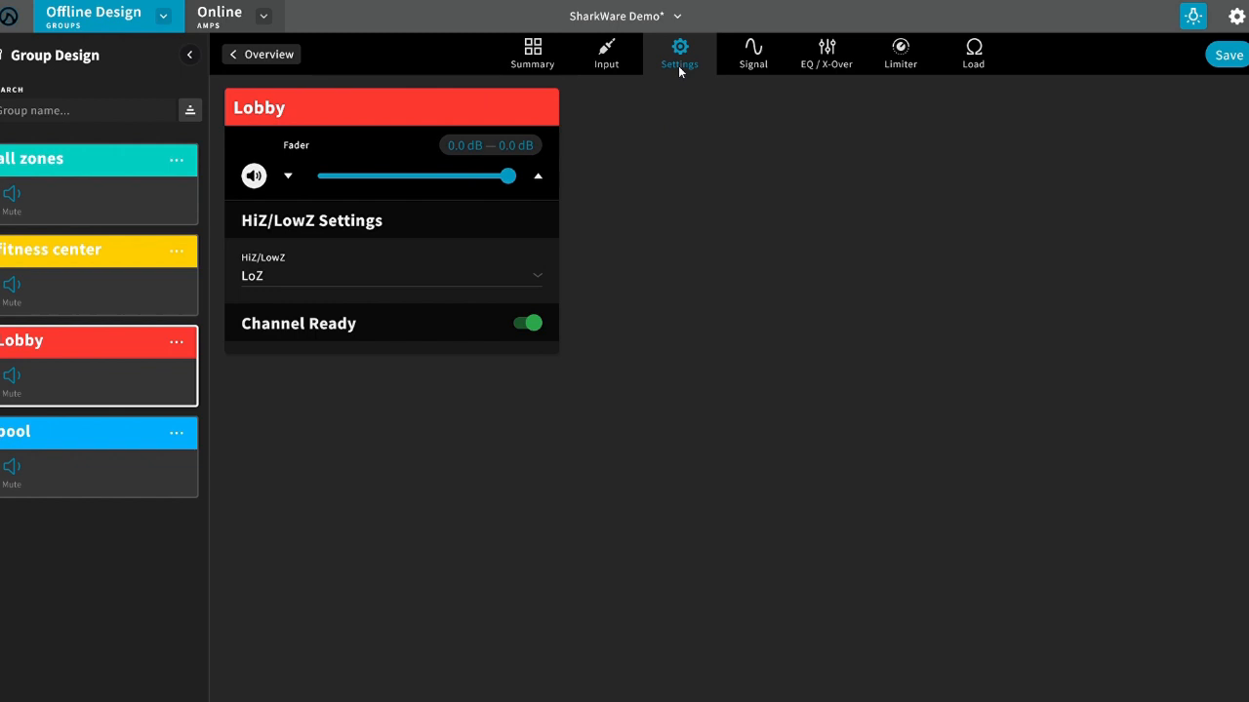
{"action": "left_click", "coordinate": [761, 62]}
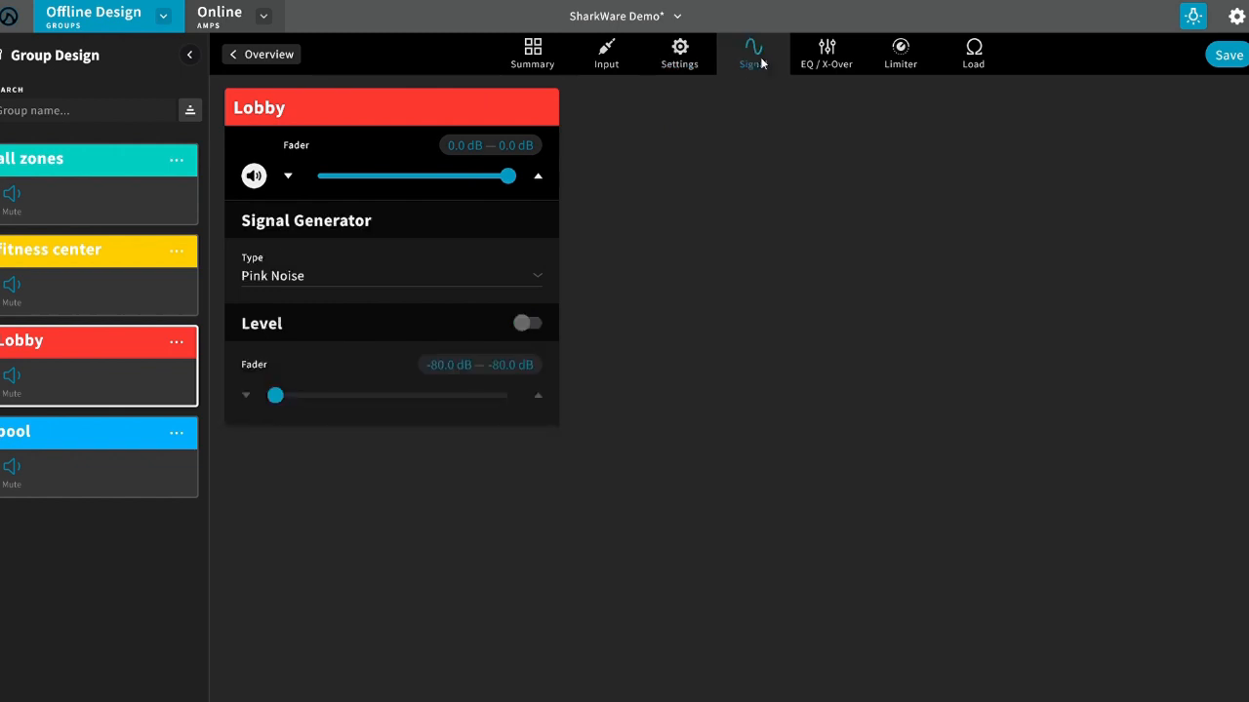
Shape the Lobby group's EQ with a parametric filter 1 cut of about -5.6 dB at 451 Hz and a filter 2 cut above 1 kHz
{"action": "left_click", "coordinate": [841, 62]}
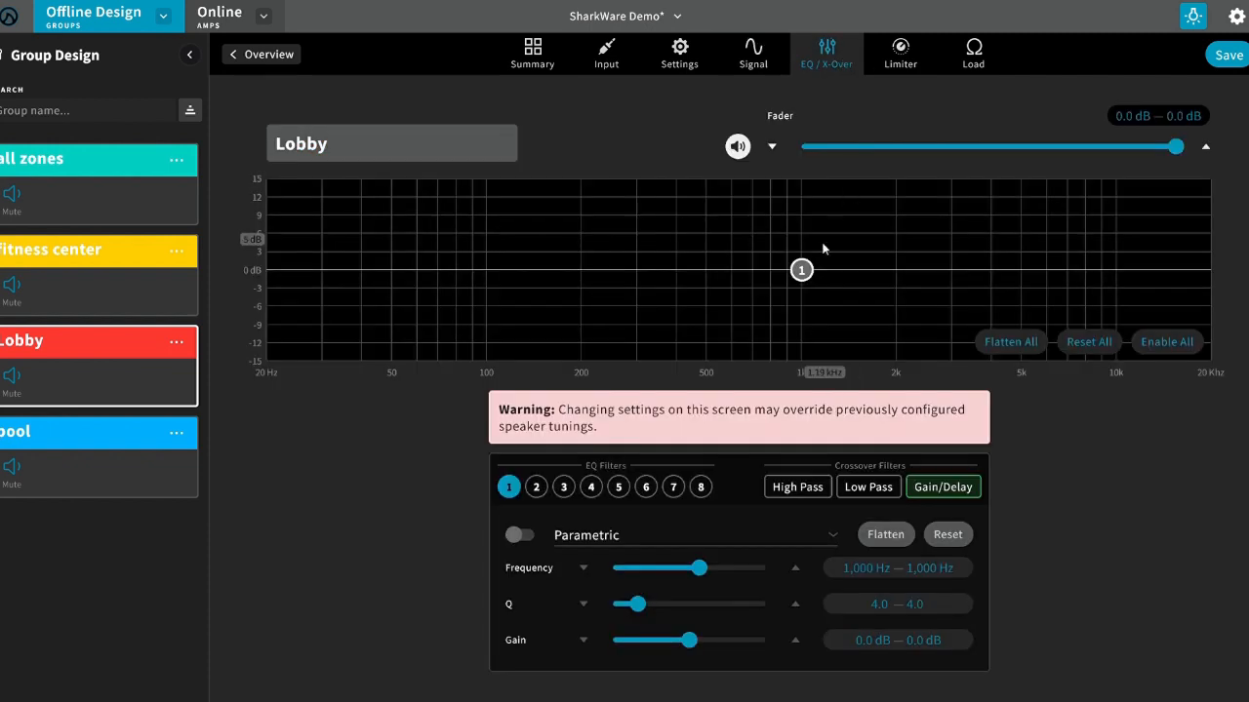
{"action": "left_click_drag", "start_coordinate": [801, 271], "coordinate": [696, 310]}
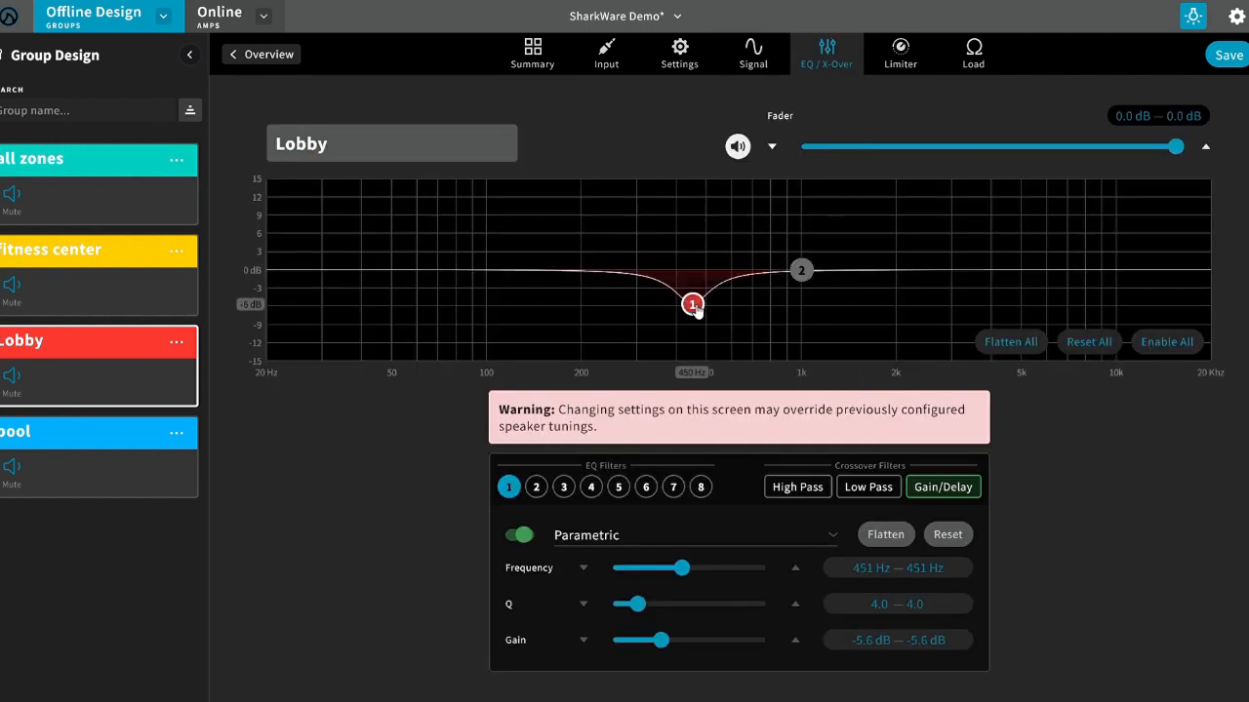
{"action": "left_click_drag", "start_coordinate": [802, 271], "coordinate": [855, 291]}
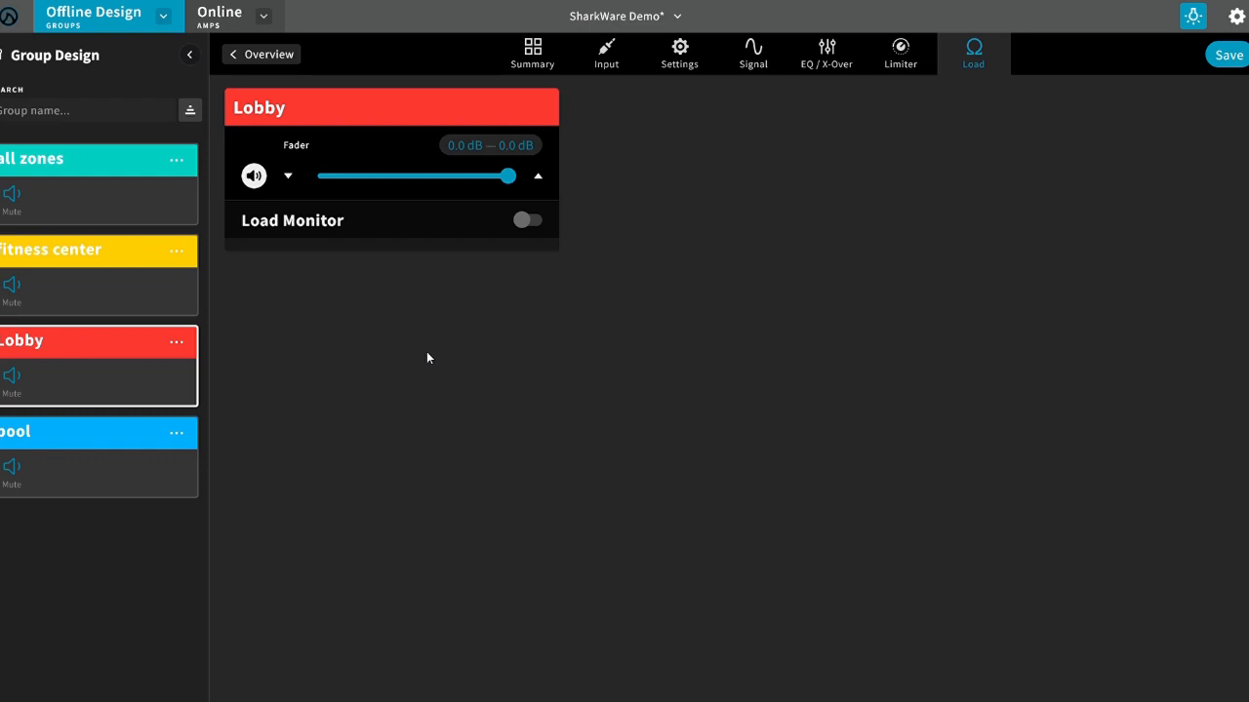
Return to Amp Design and add a 1 RU spacer named network switch above the 702N amp in the rack
{"action": "left_click", "coordinate": [164, 17]}
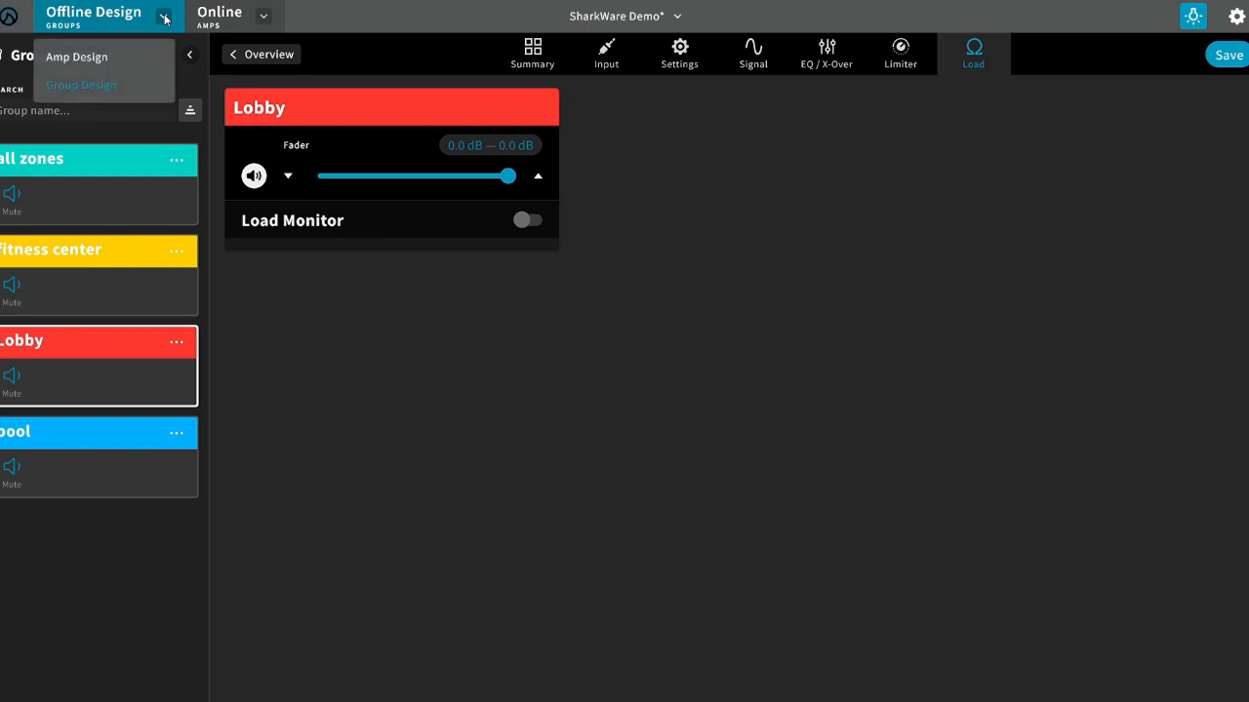
{"action": "left_click", "coordinate": [75, 58]}
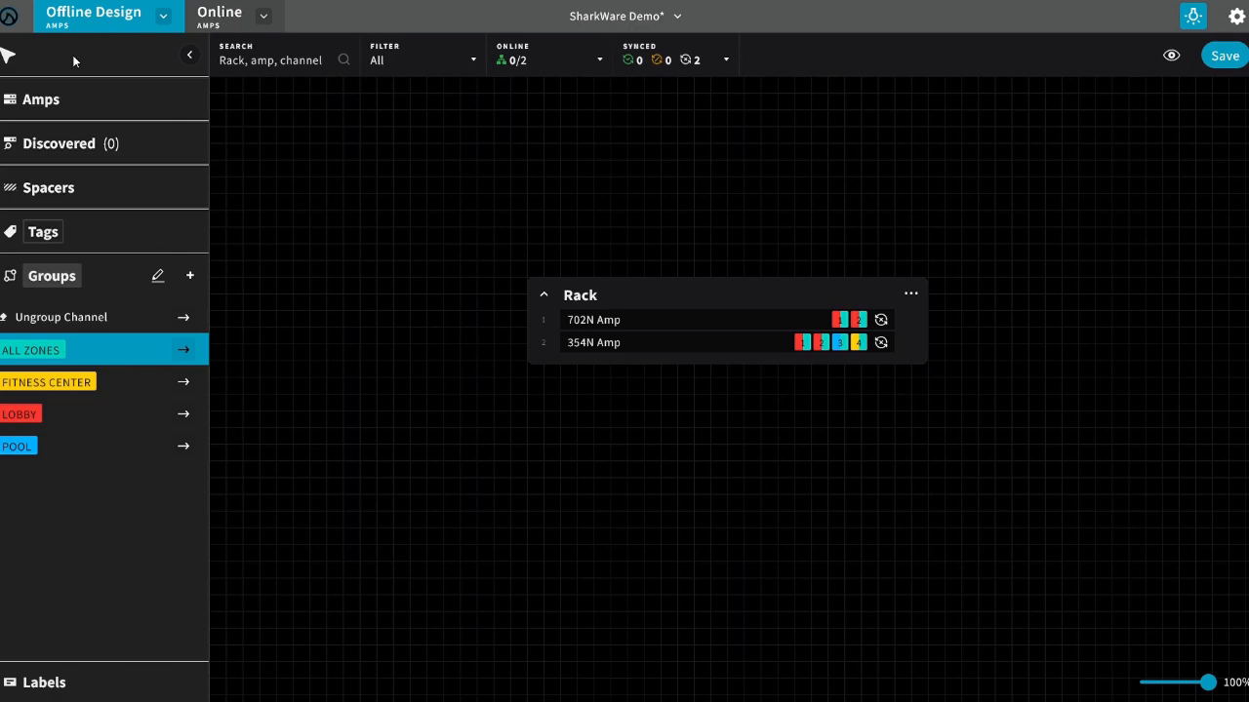
{"action": "left_click", "coordinate": [4, 188]}
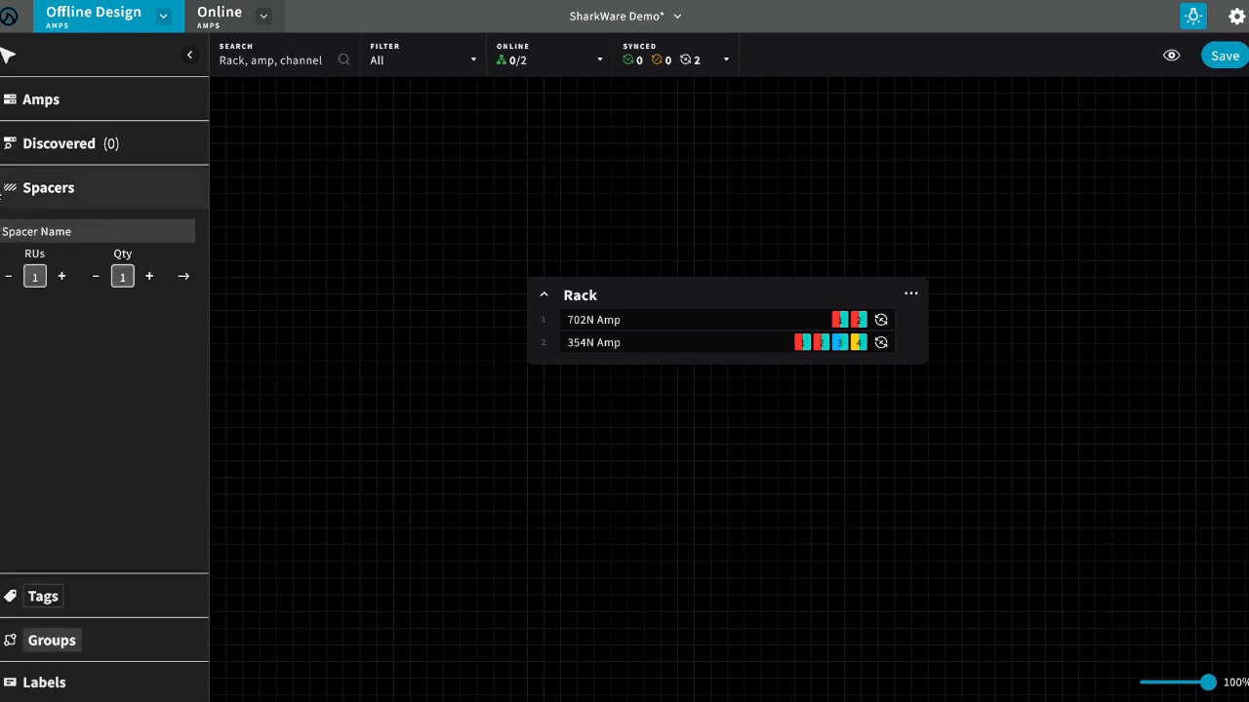
{"action": "left_click", "coordinate": [98, 241]}
{"action": "type", "text": "netwo"}
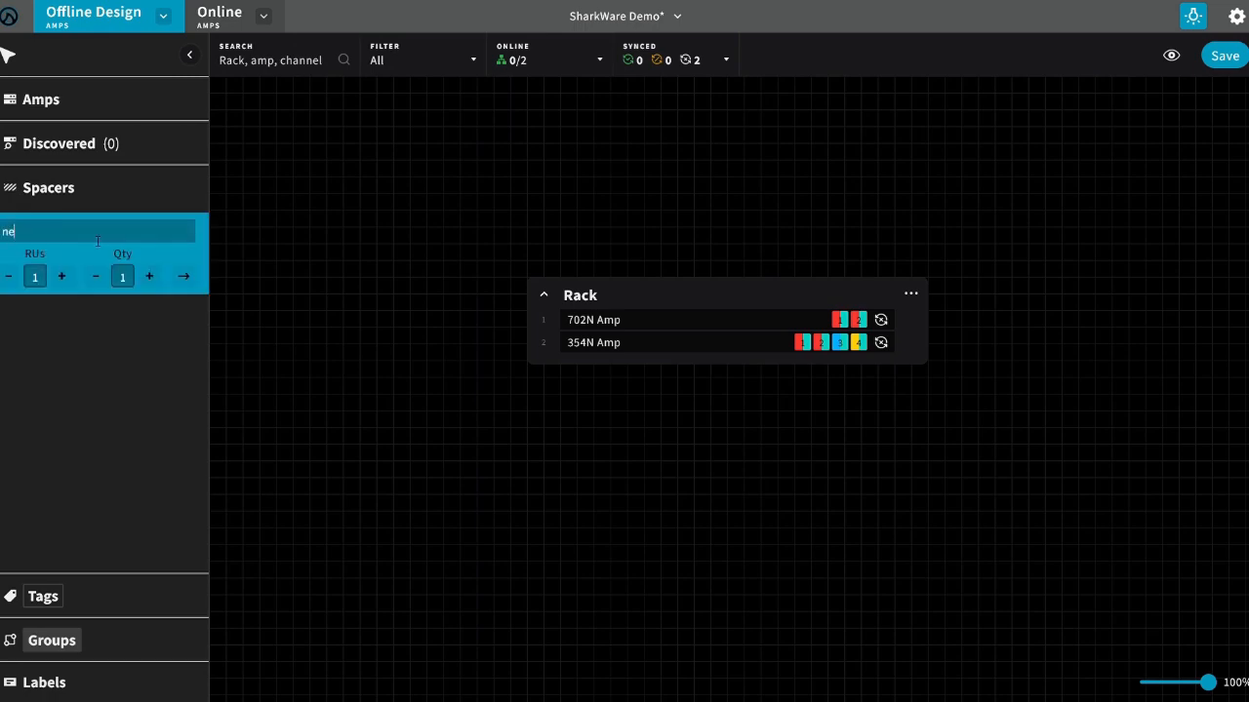
{"action": "type", "text": "rk switch"}
{"action": "left_click", "coordinate": [726, 309]}
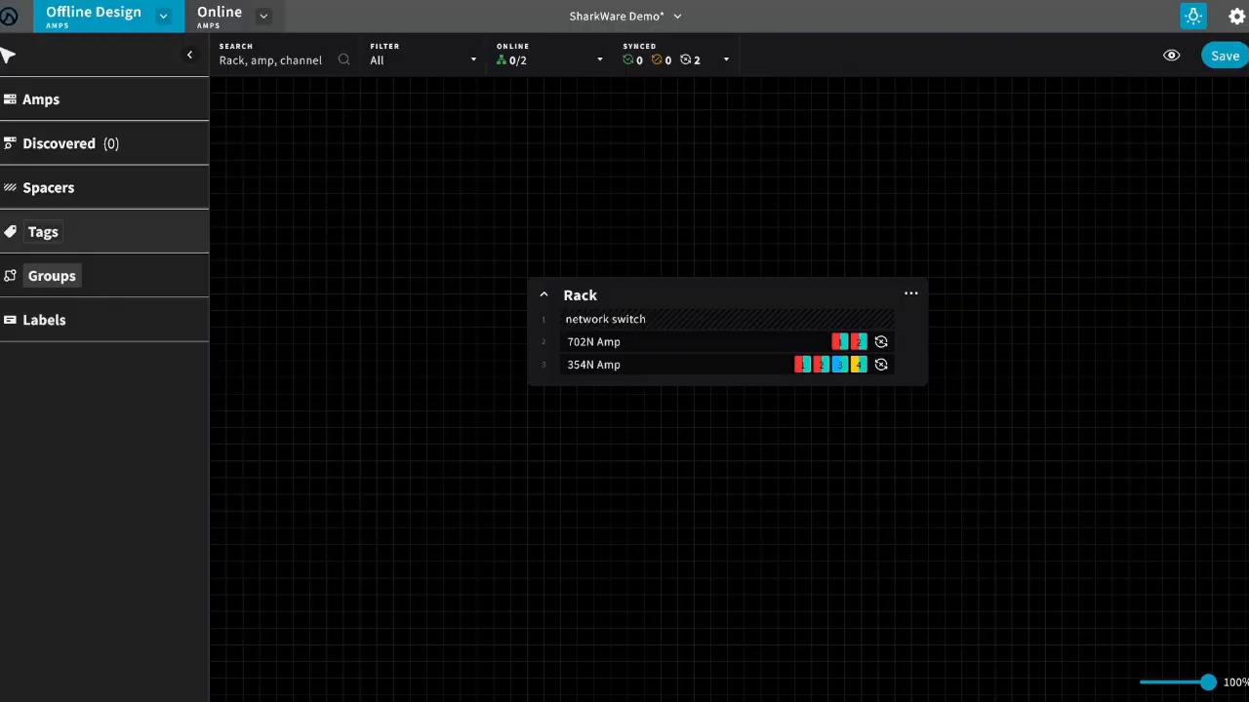
Create a green tag named lobby and apply it to the 702N amp in the rack
{"action": "left_click", "coordinate": [59, 232]}
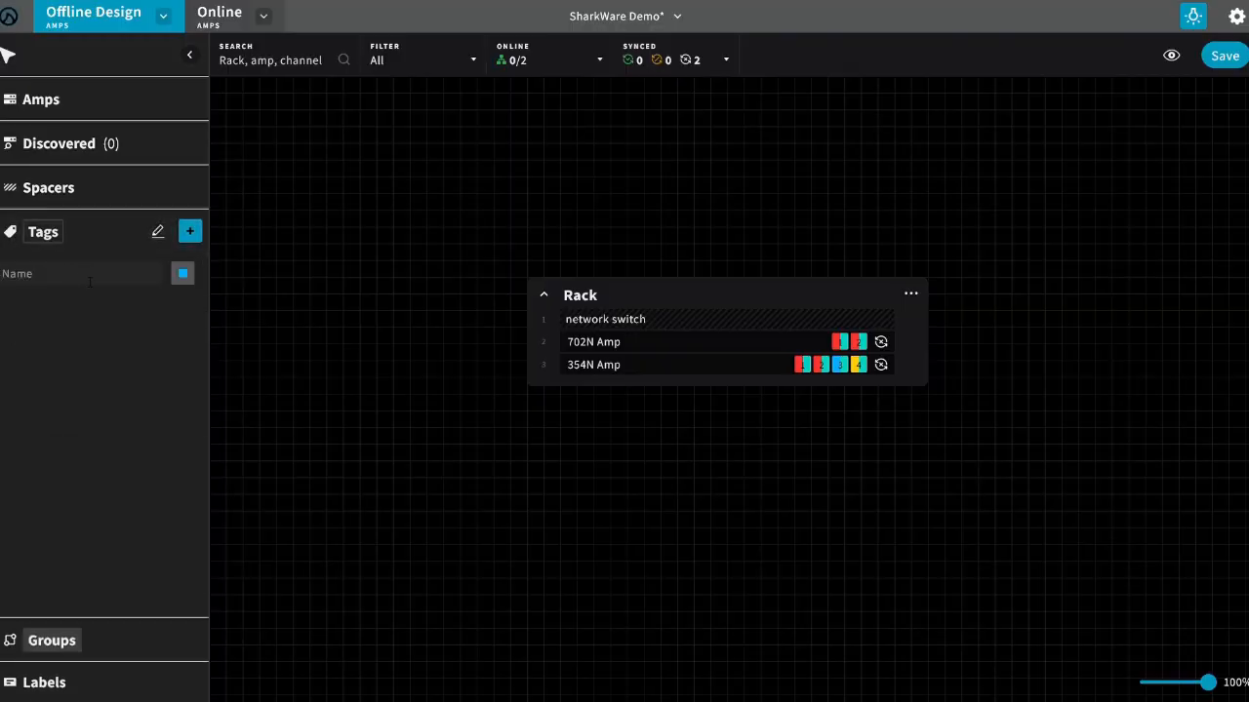
{"action": "type", "text": "lobby"}
{"action": "left_click", "coordinate": [183, 273]}
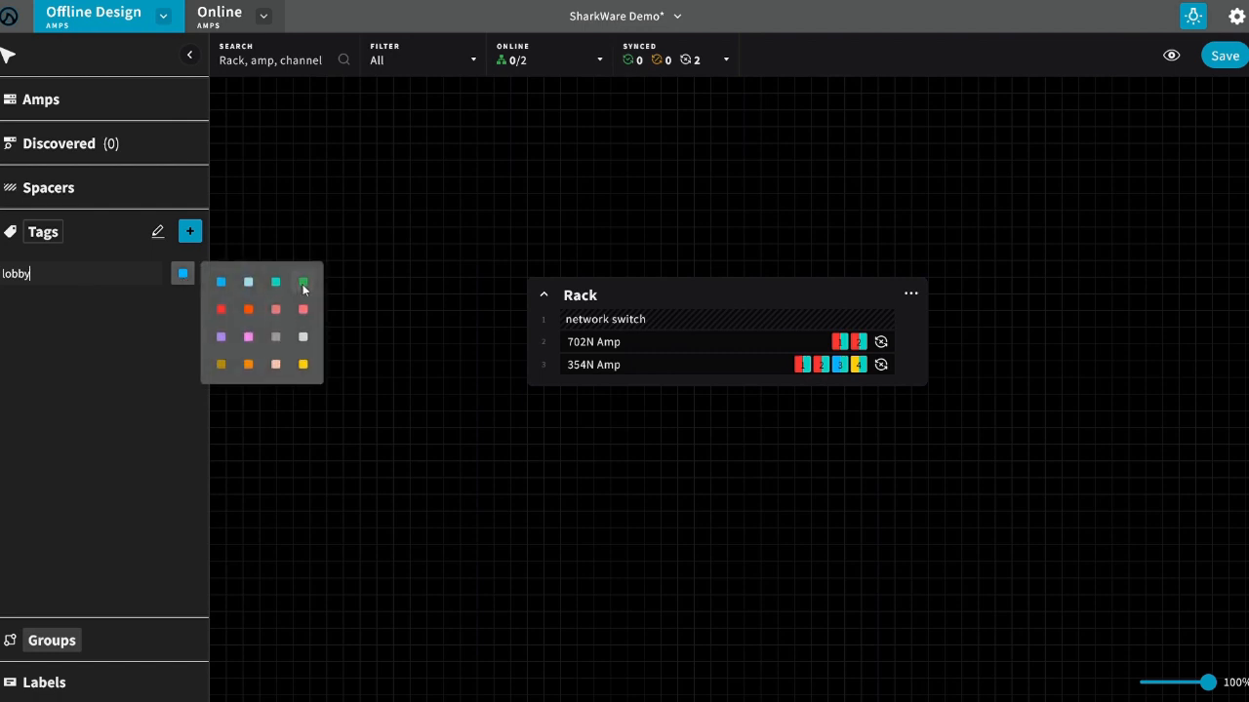
{"action": "left_click", "coordinate": [303, 284]}
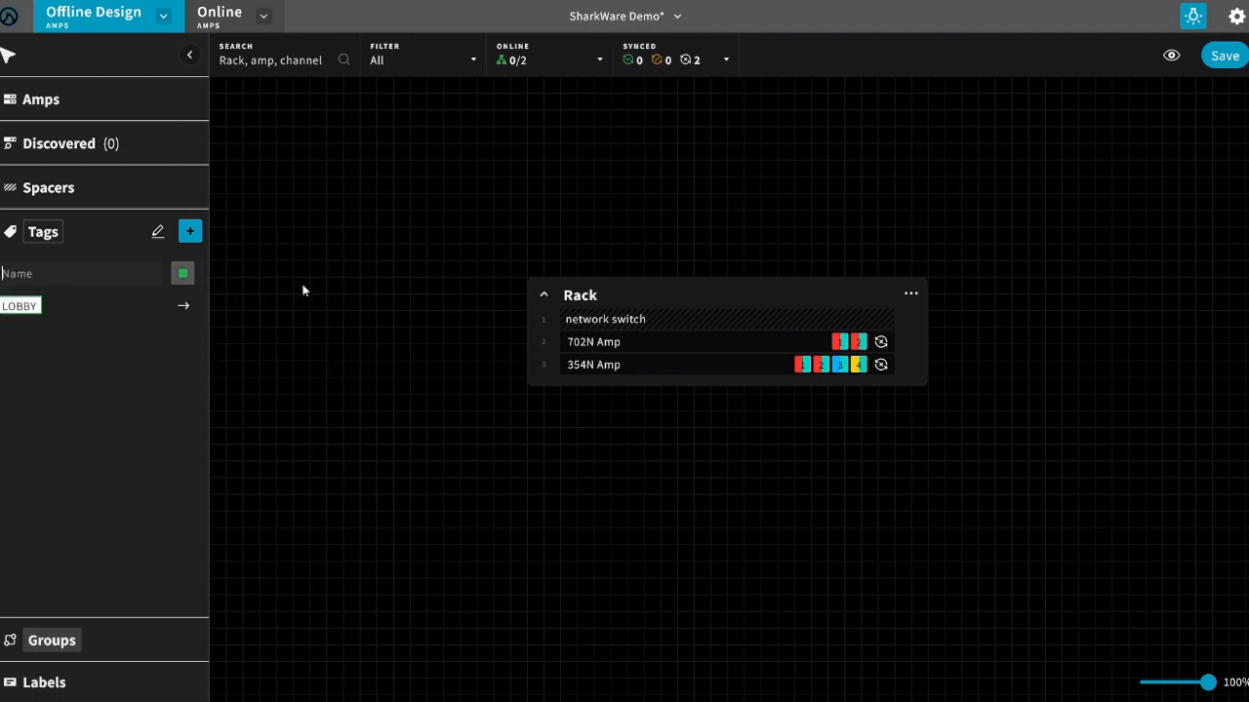
{"action": "left_click", "coordinate": [181, 305]}
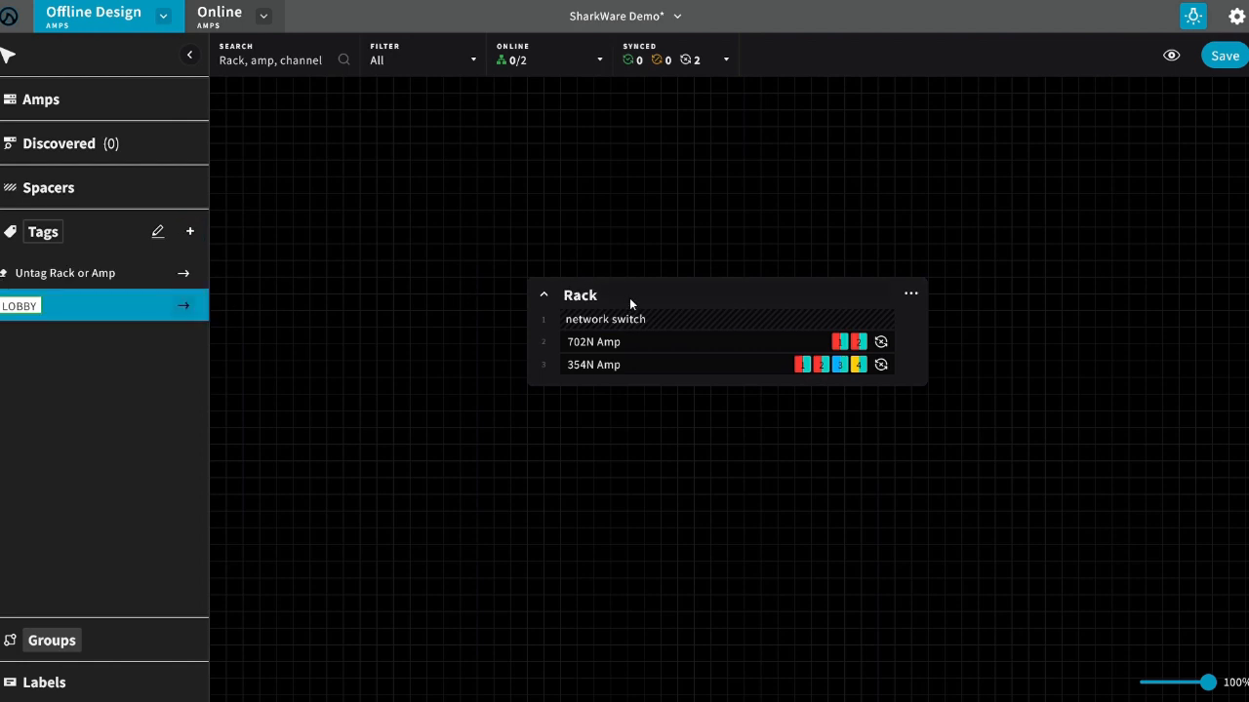
{"action": "left_click", "coordinate": [690, 341]}
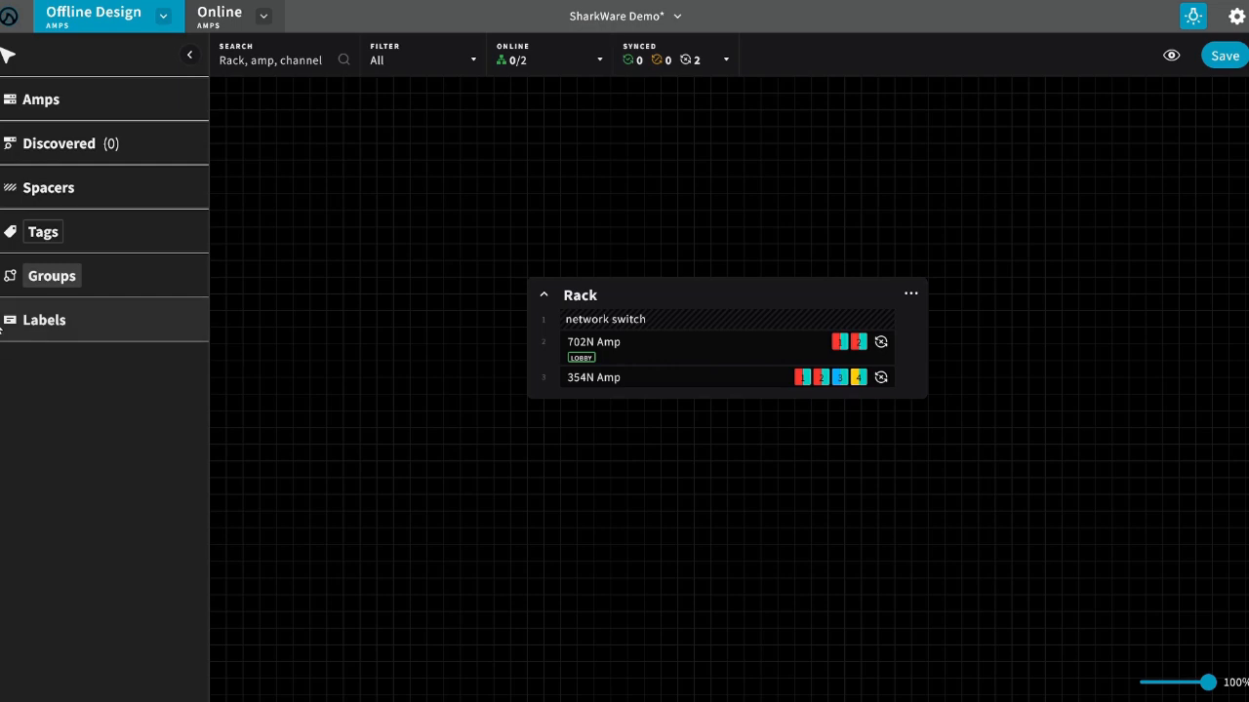
Add the label Closet A above the rack and save the design
{"action": "left_click", "coordinate": [44, 320]}
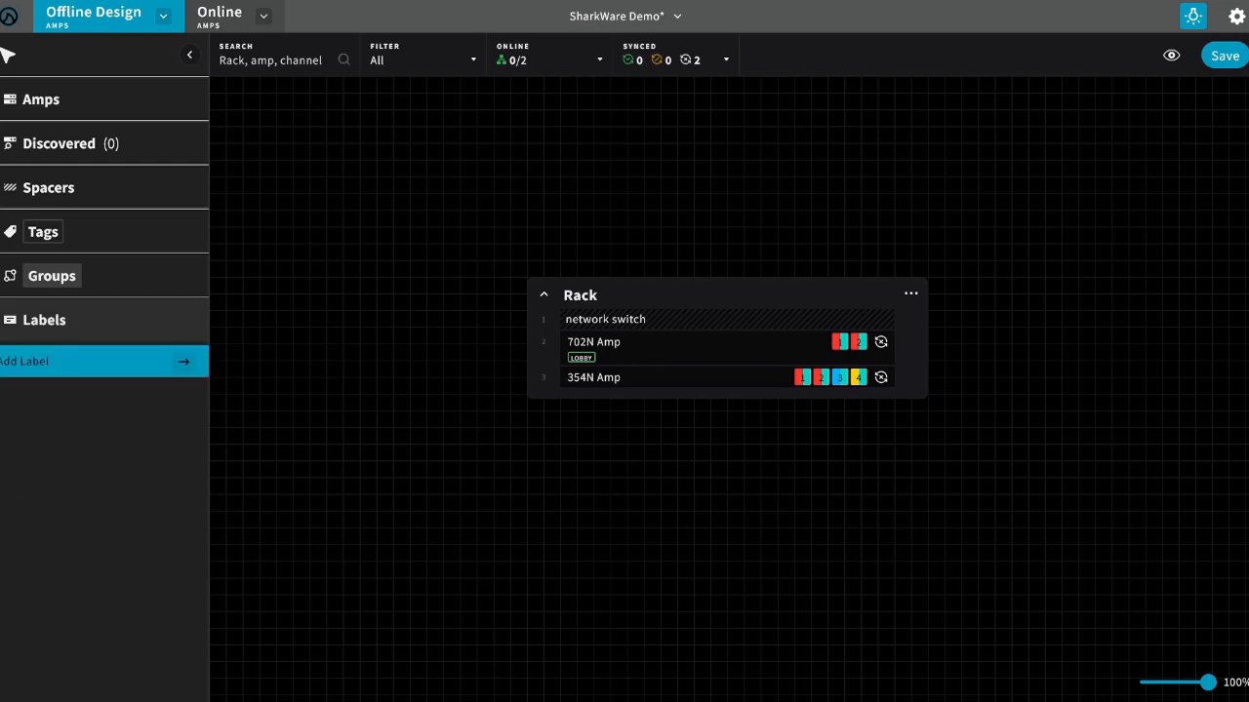
{"action": "left_click", "coordinate": [75, 322]}
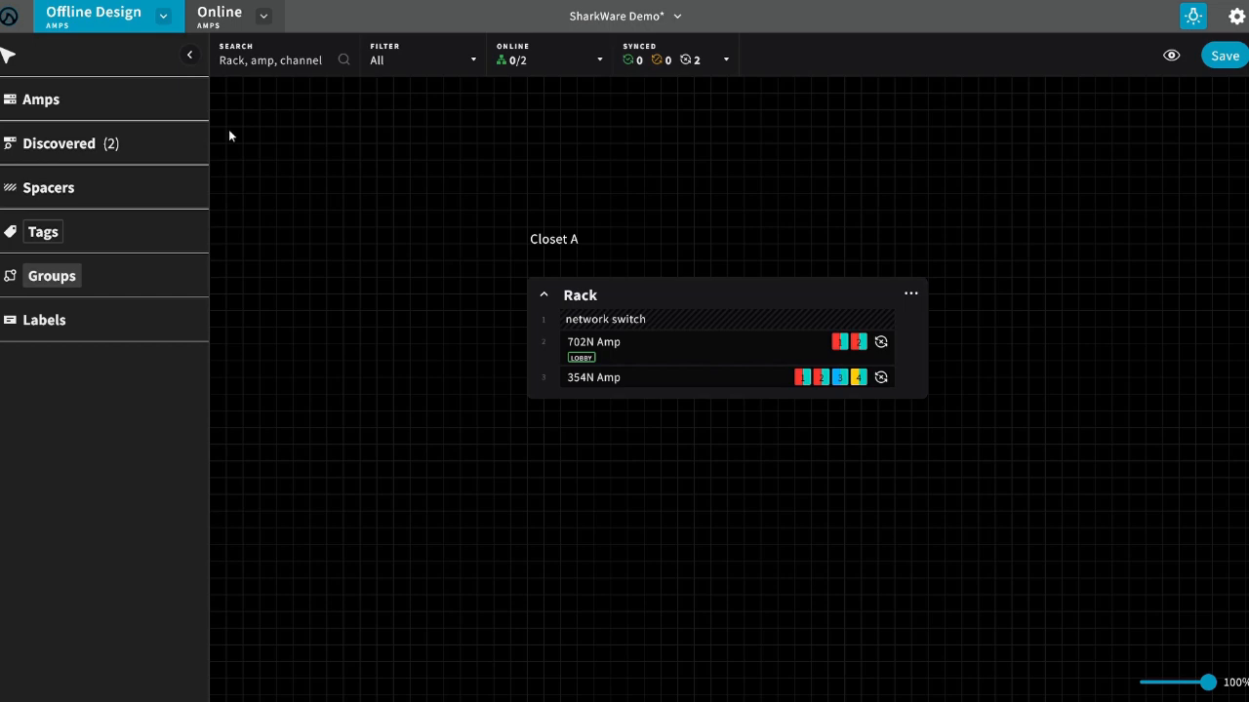
{"action": "key", "text": "ctrl+s"}
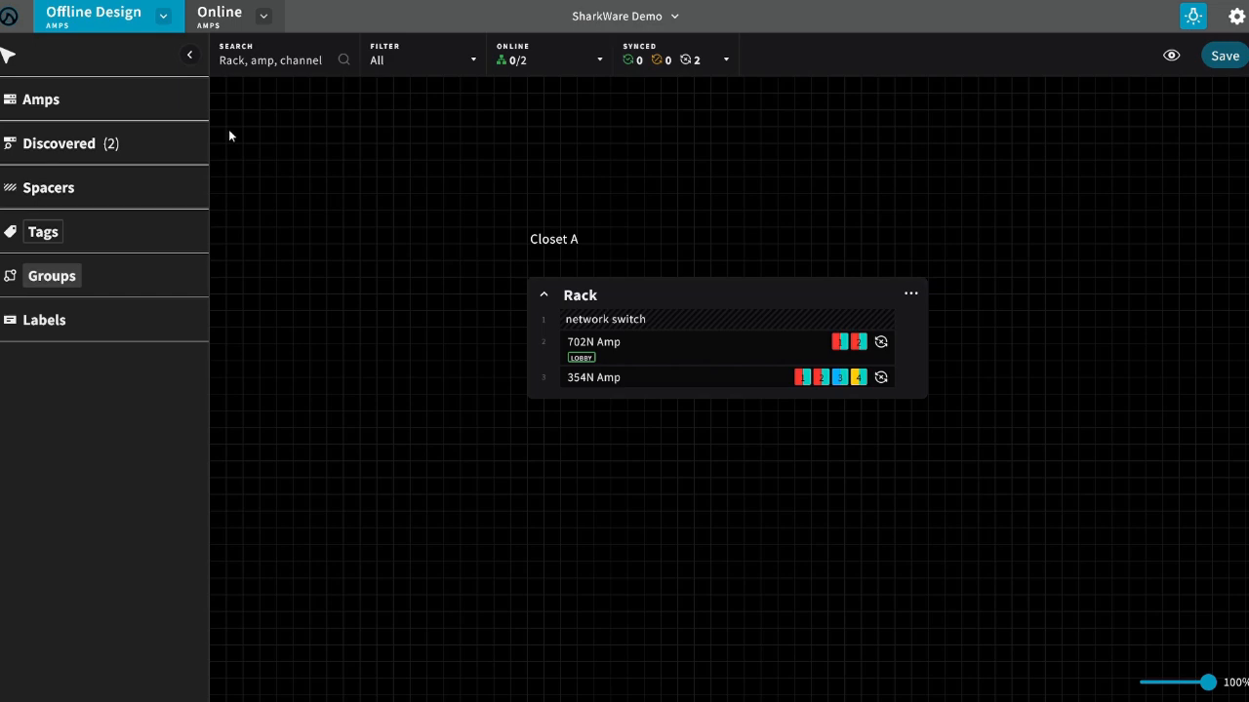
Match the discovered 354N and 702N devices to their amps in the rack, and save and sync the design to both
{"action": "left_click", "coordinate": [59, 144]}
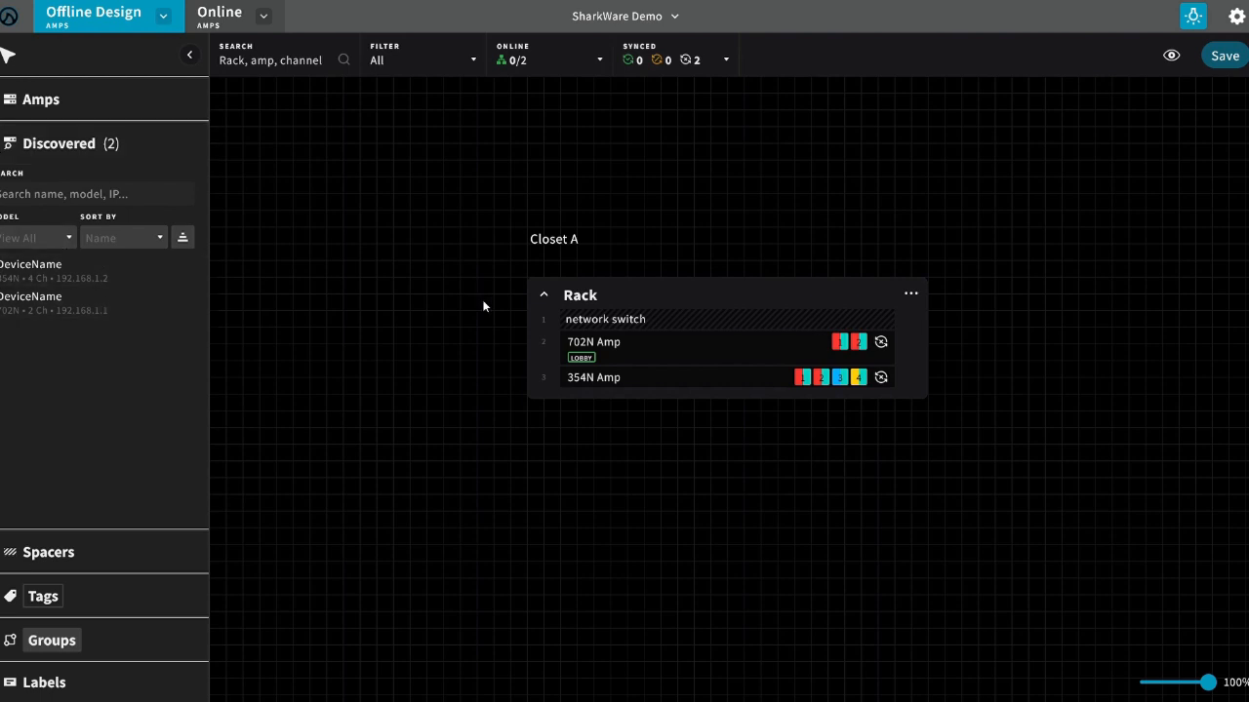
{"action": "left_click", "coordinate": [47, 275]}
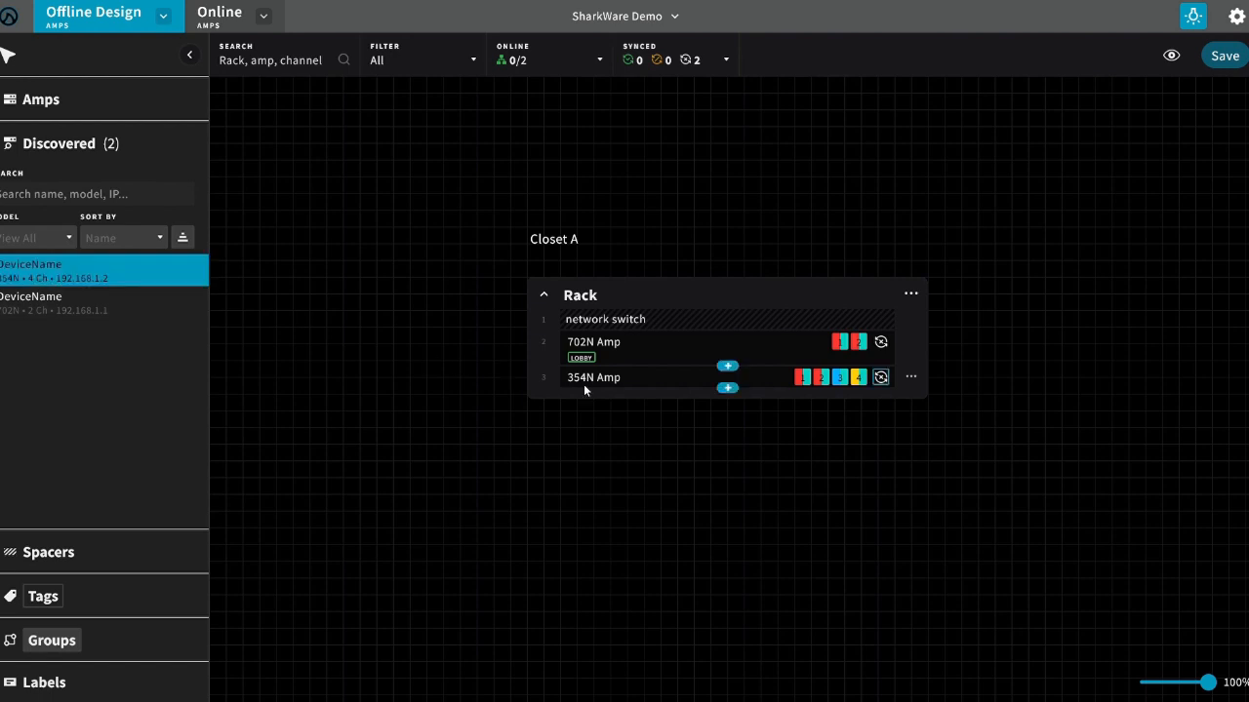
{"action": "left_click", "coordinate": [658, 375]}
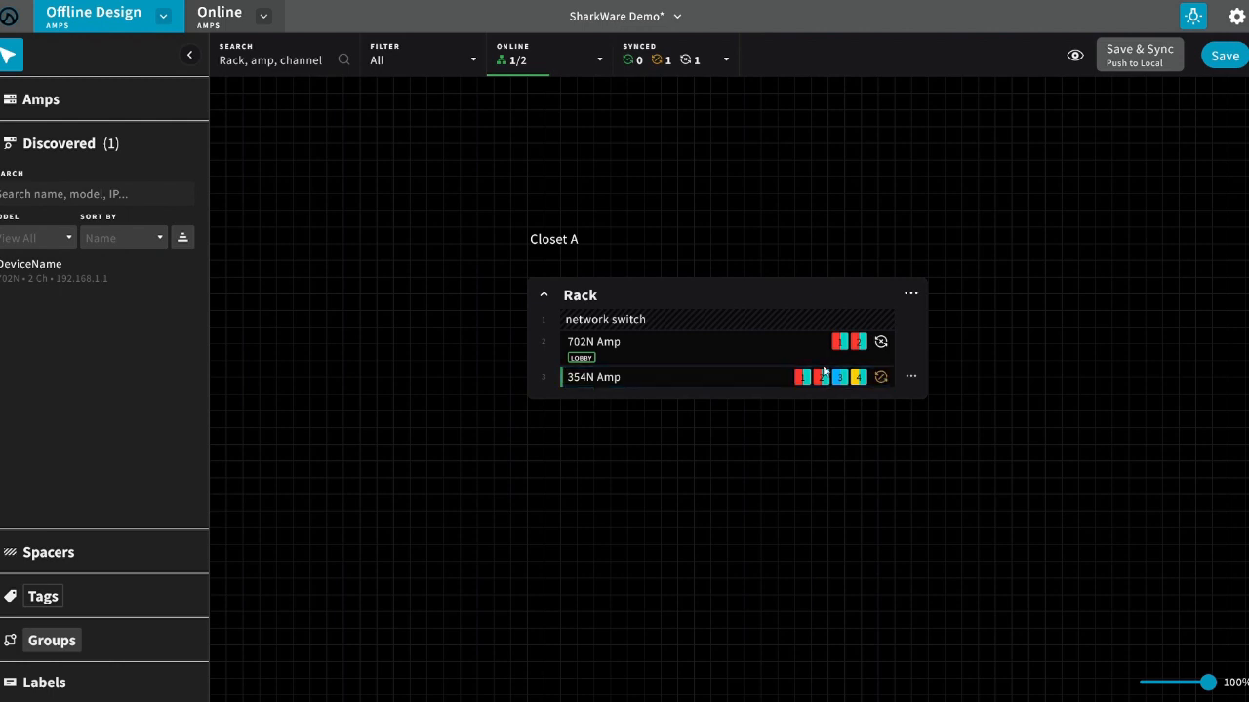
{"action": "left_click_drag", "start_coordinate": [90, 269], "coordinate": [669, 345]}
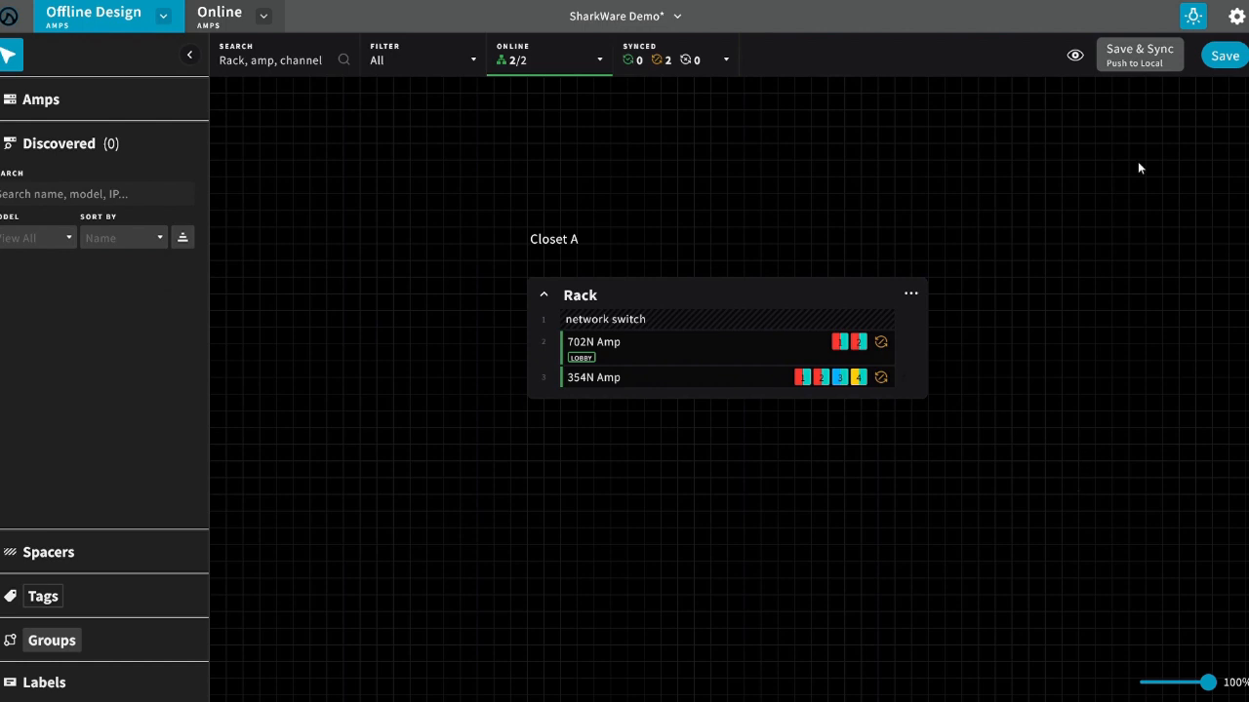
{"action": "left_click", "coordinate": [1141, 48]}
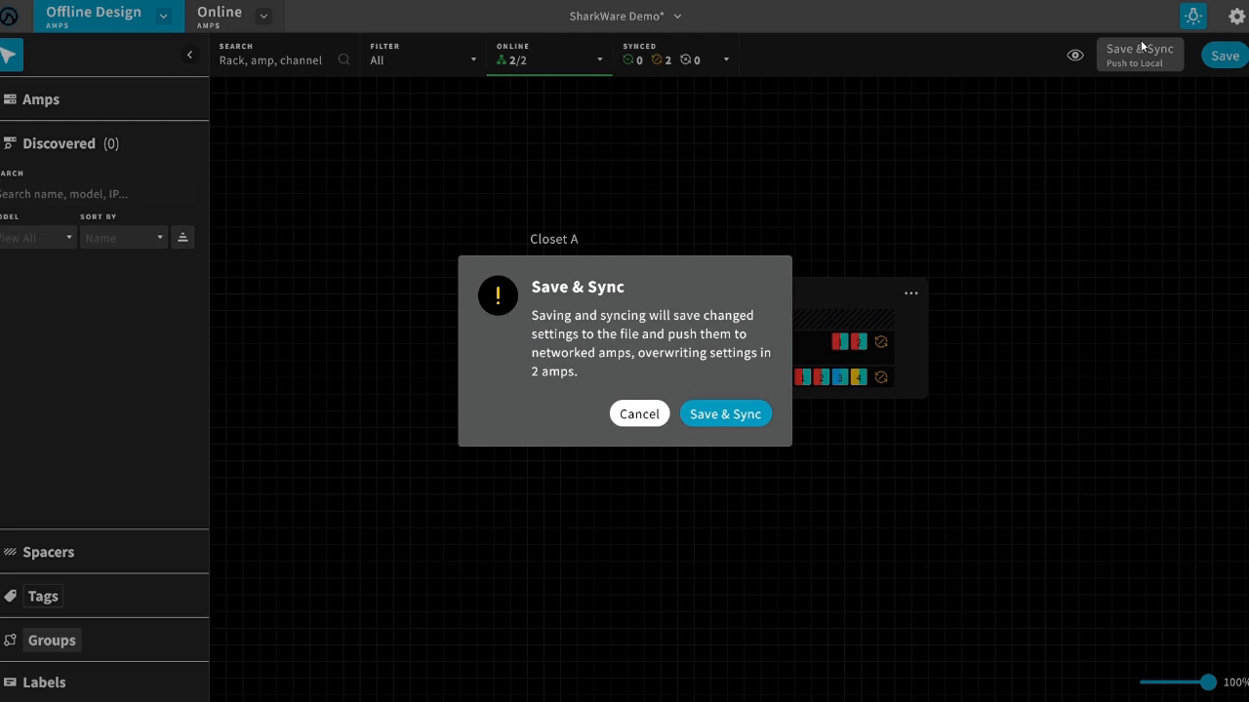
{"action": "left_click", "coordinate": [738, 419]}
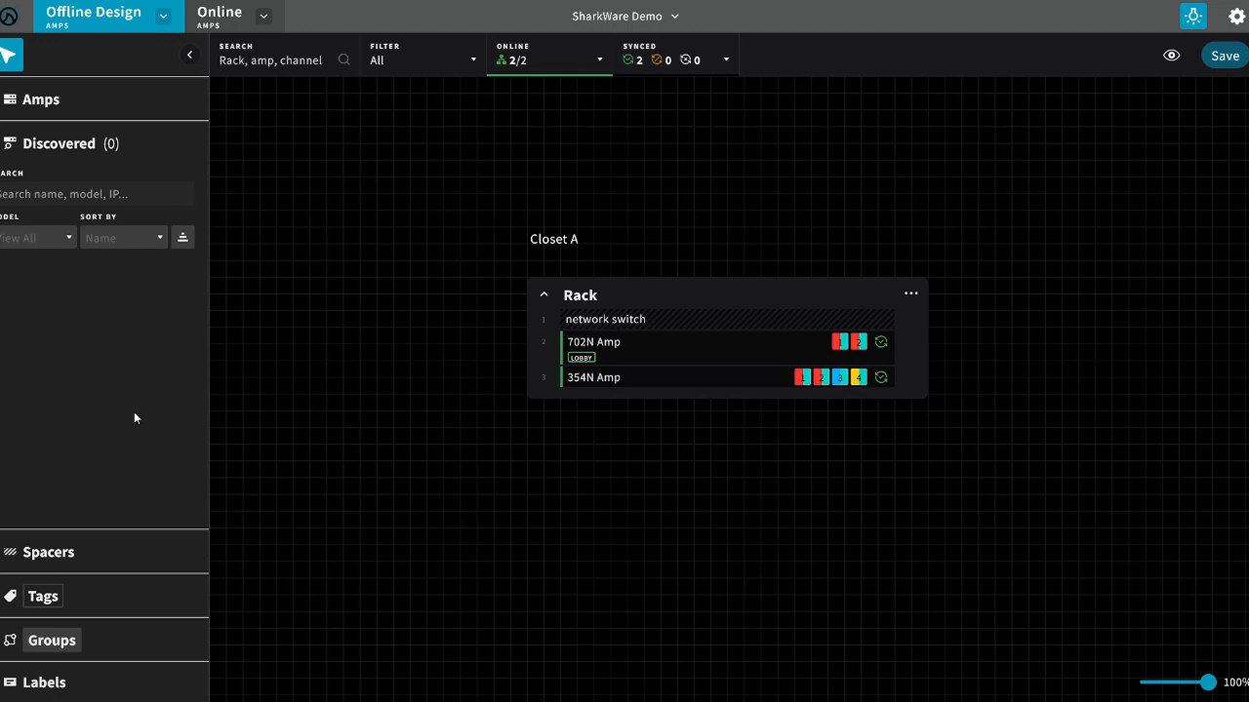
Inspect the 702N amp's channels online and the fitness center group's summary in the online group configuration
{"action": "left_click", "coordinate": [218, 17]}
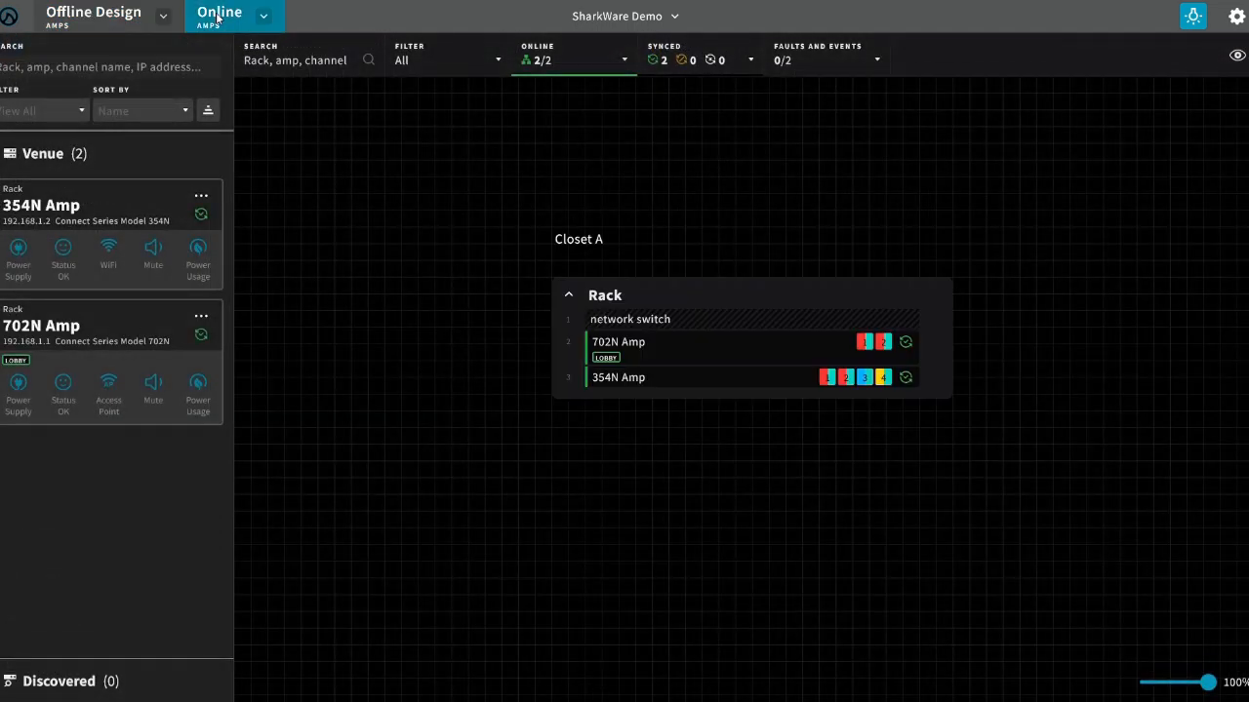
{"action": "left_click", "coordinate": [719, 340]}
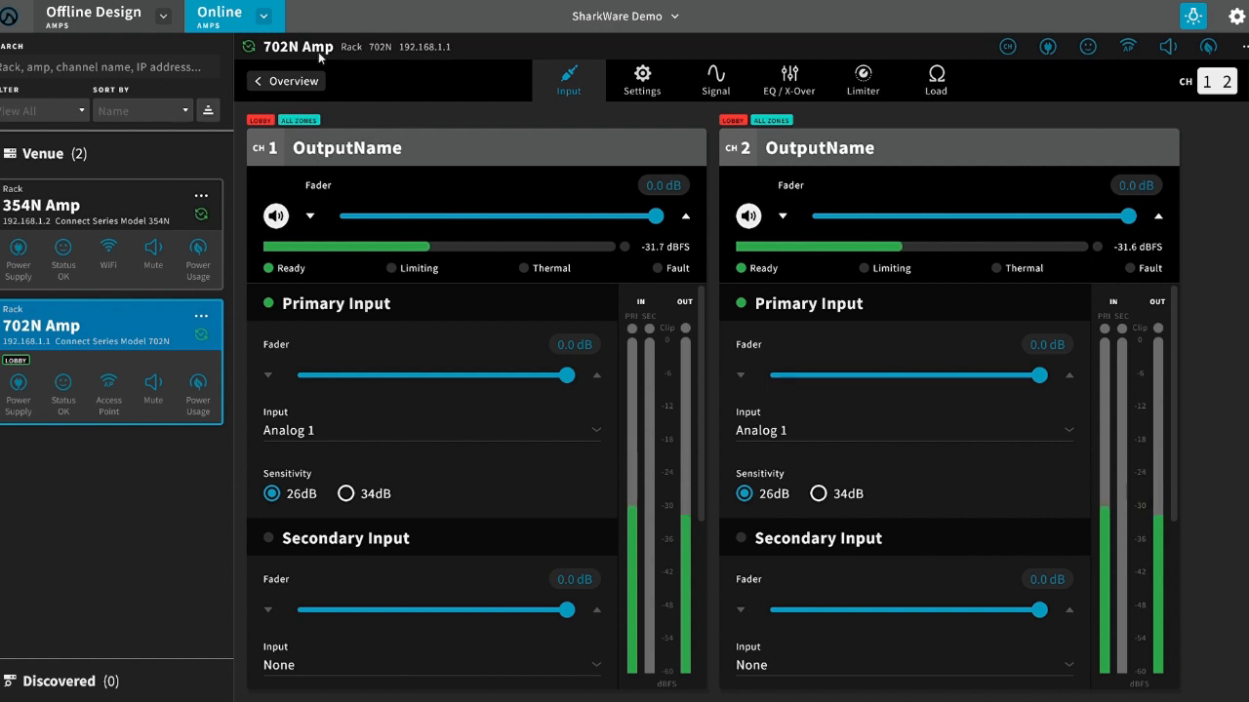
{"action": "left_click", "coordinate": [263, 17]}
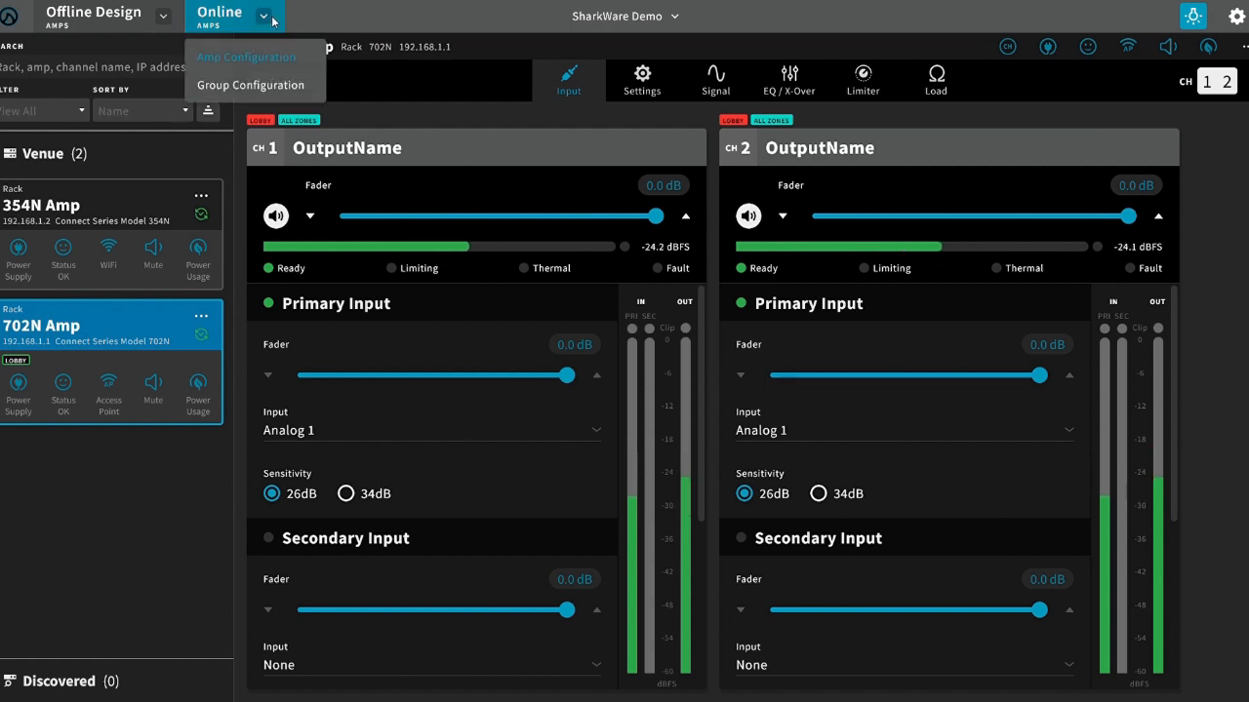
{"action": "left_click", "coordinate": [259, 85]}
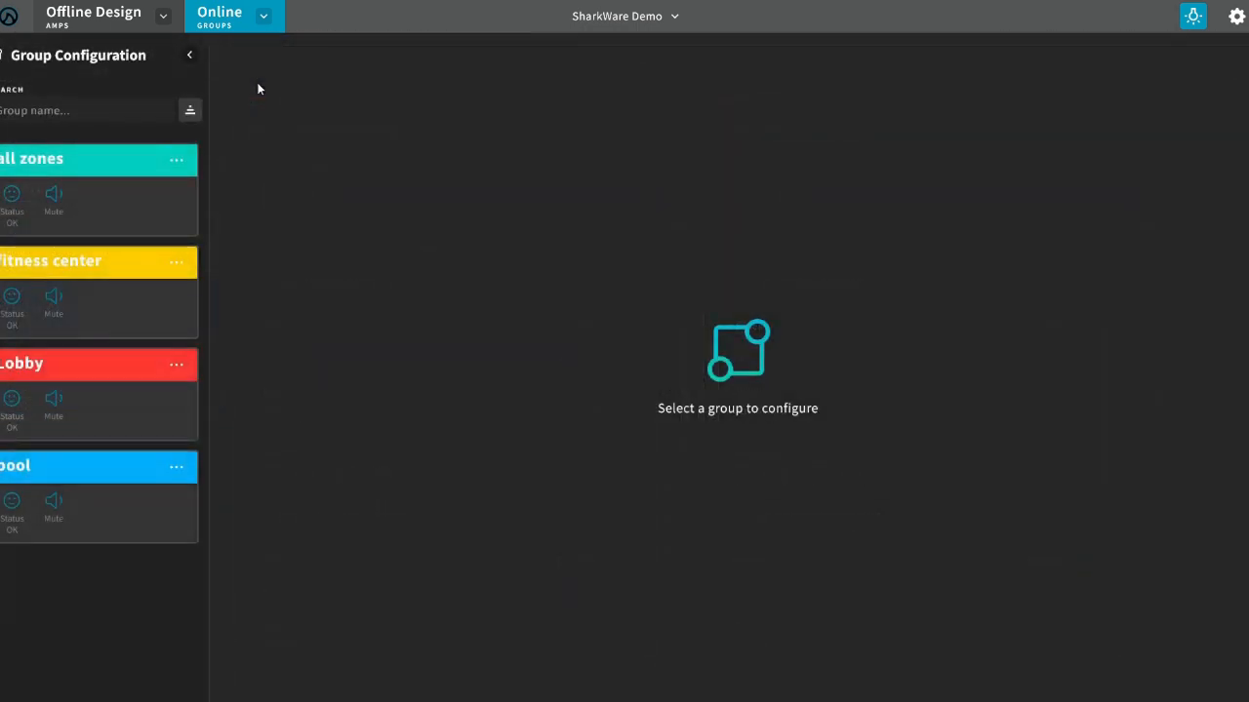
{"action": "left_click", "coordinate": [54, 265]}
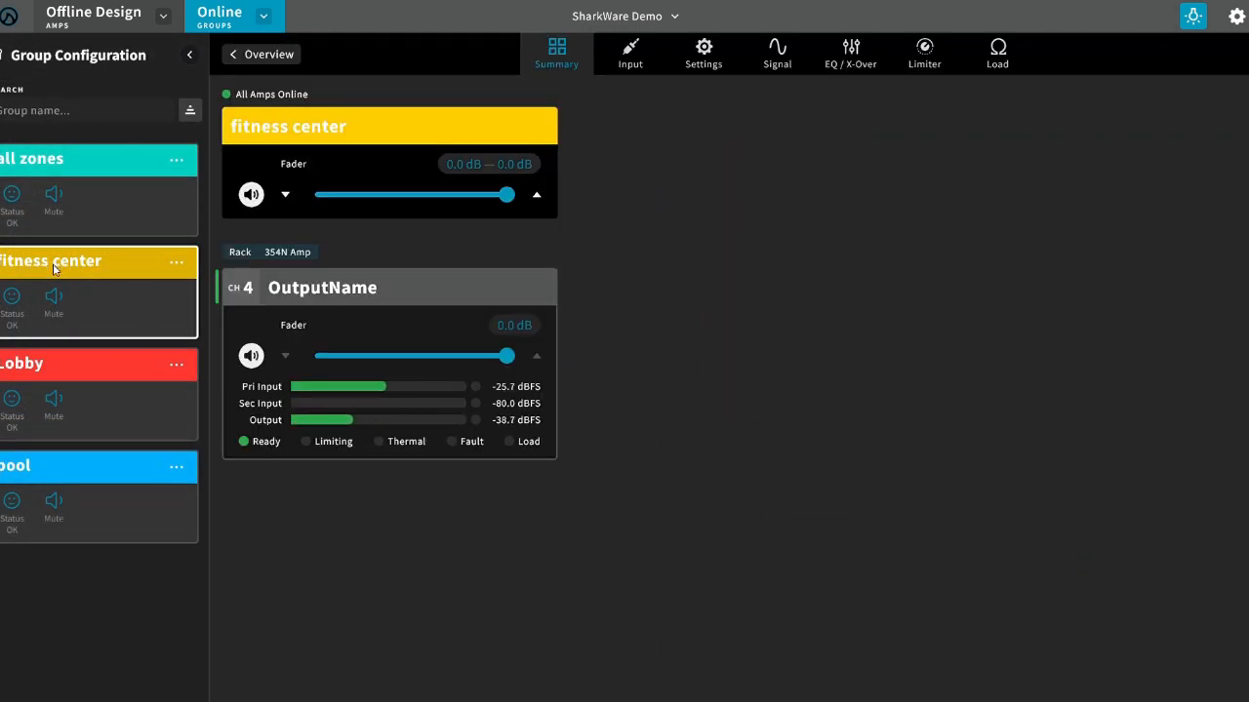
Lower the online Lobby group's fader to -11.7 dB and sync the current amp settings to the offline design
{"action": "left_click", "coordinate": [74, 362]}
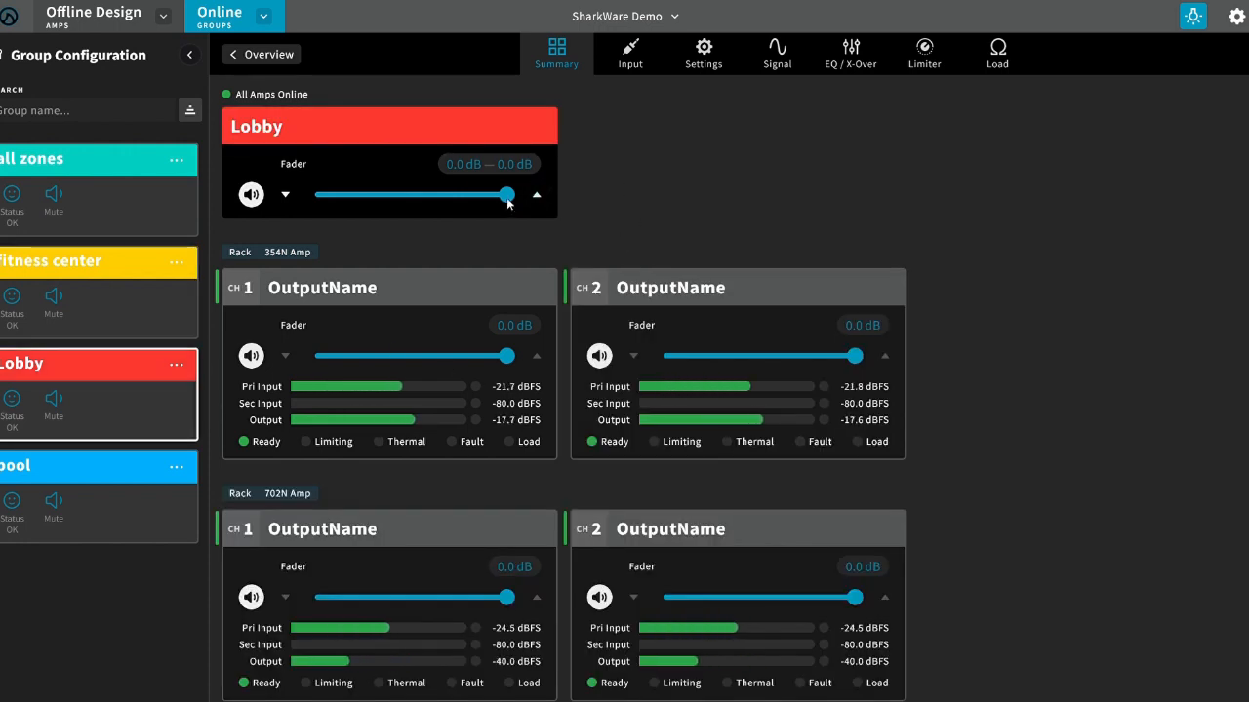
{"action": "left_click_drag", "start_coordinate": [508, 200], "coordinate": [479, 202]}
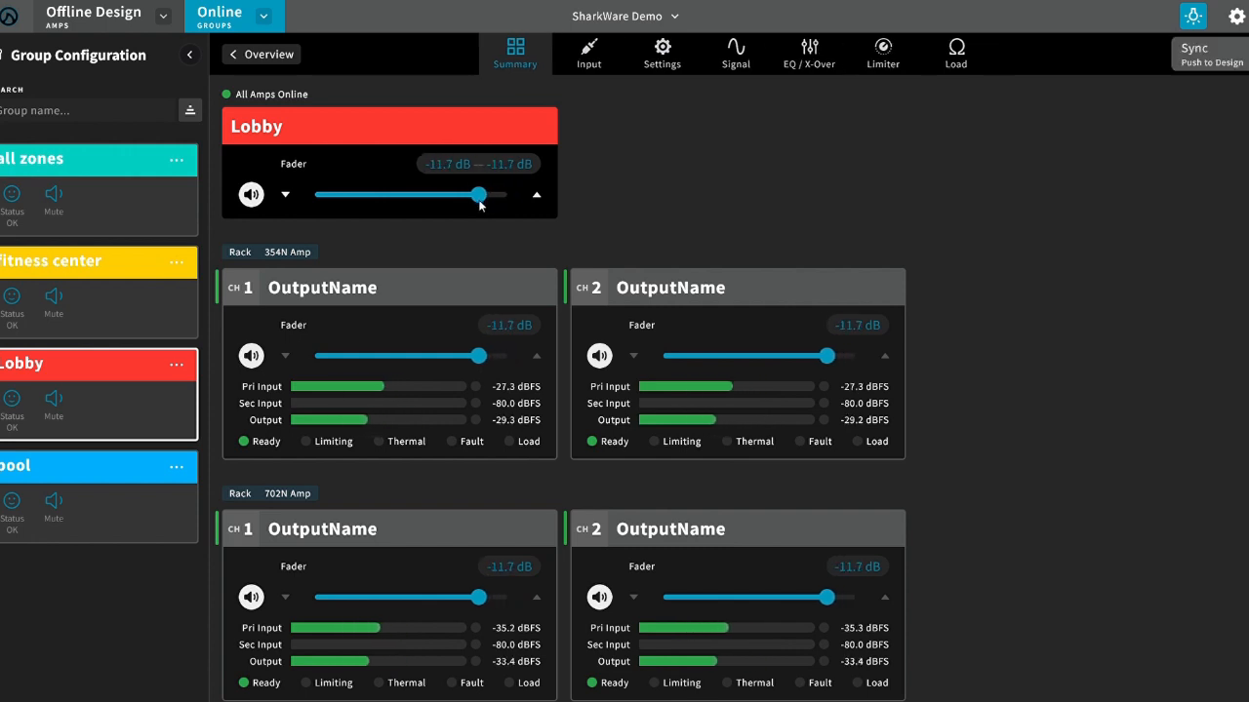
{"action": "left_click", "coordinate": [1232, 47]}
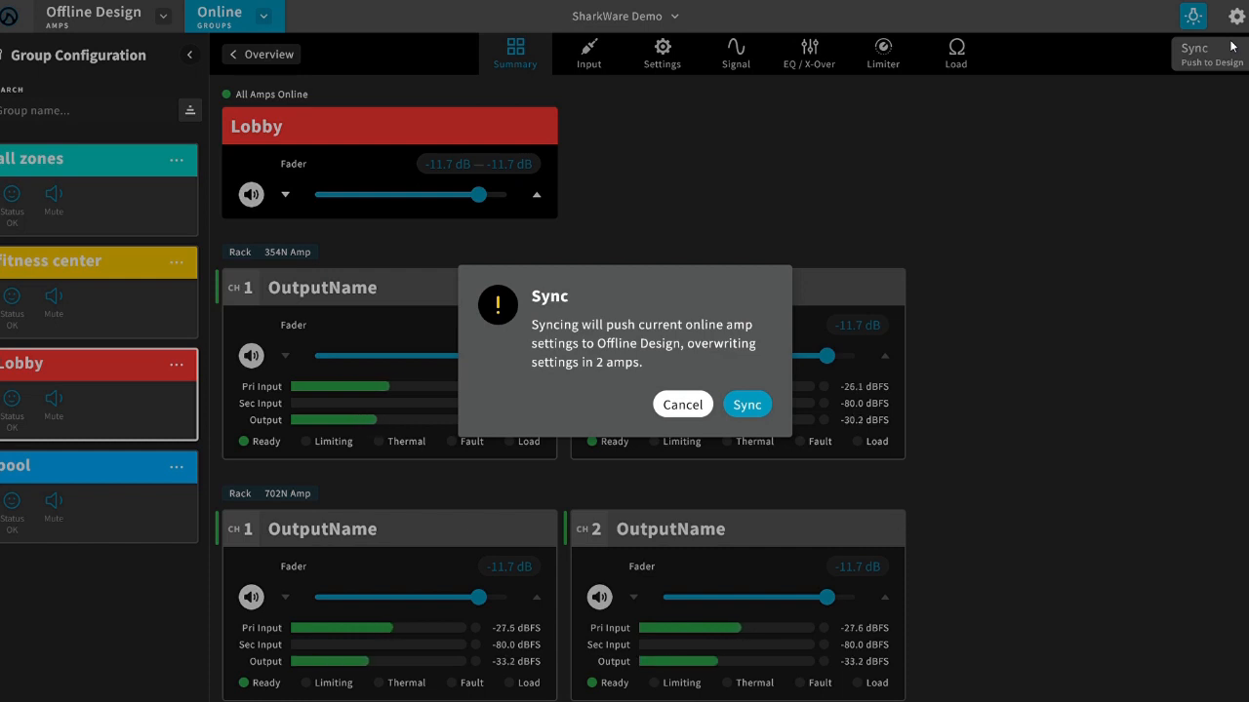
{"action": "left_click", "coordinate": [746, 405]}
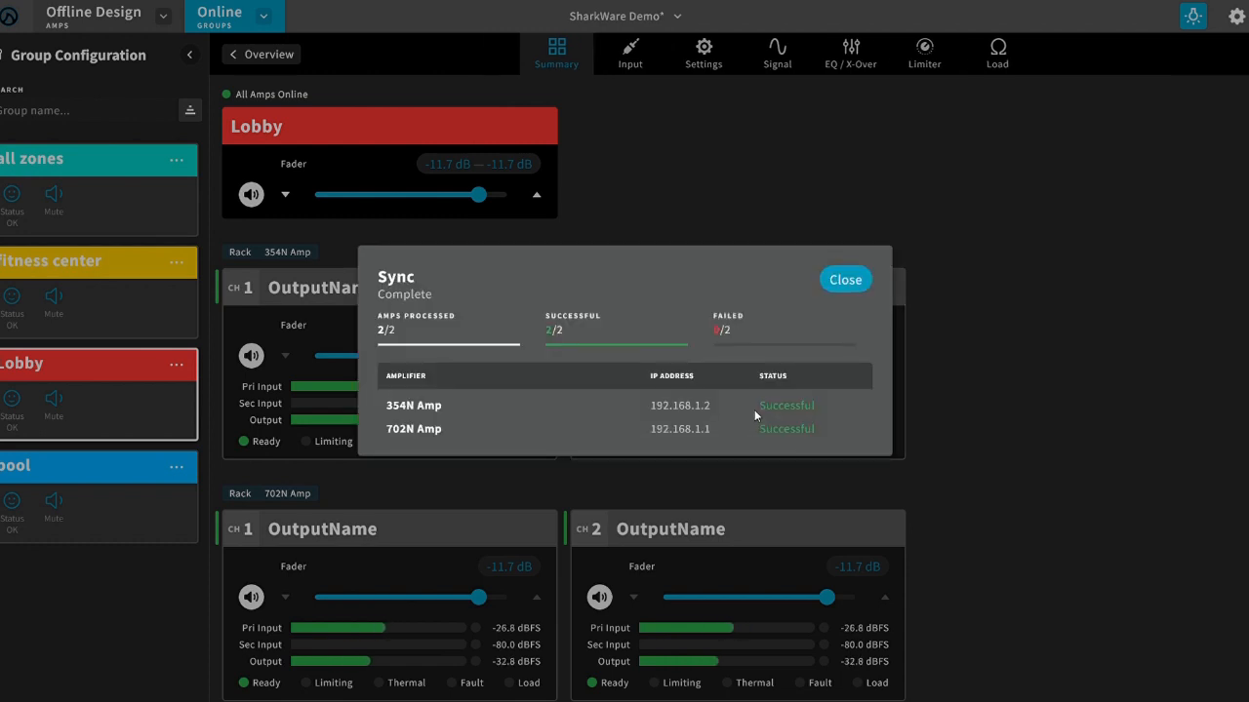
{"action": "left_click", "coordinate": [833, 280]}
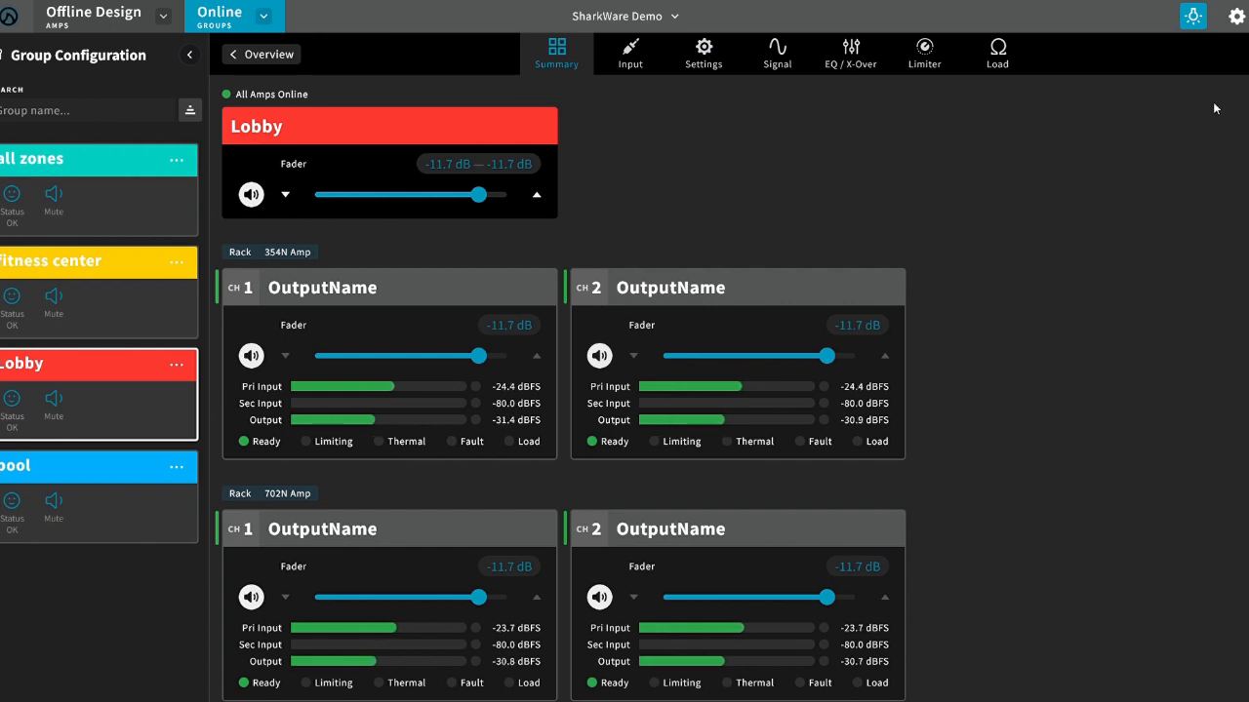
Enable User Access Control for the venue file in the application settings
{"action": "left_click", "coordinate": [1237, 18]}
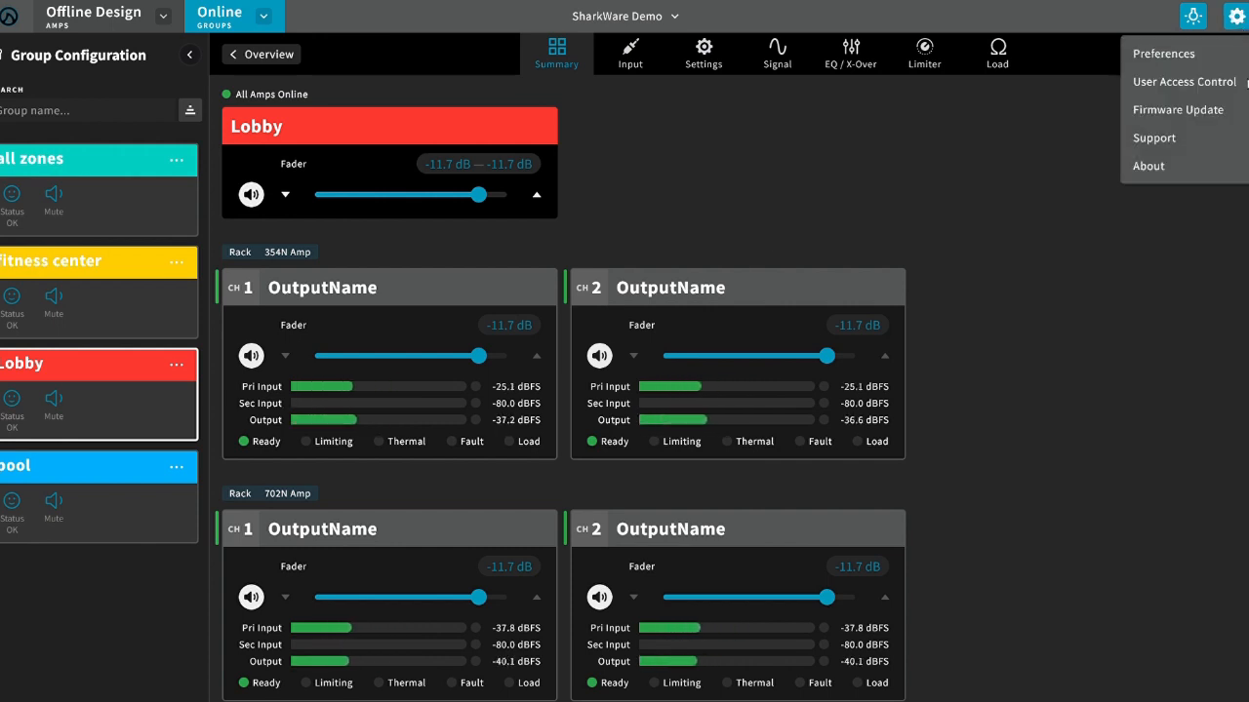
{"action": "left_click", "coordinate": [1241, 89]}
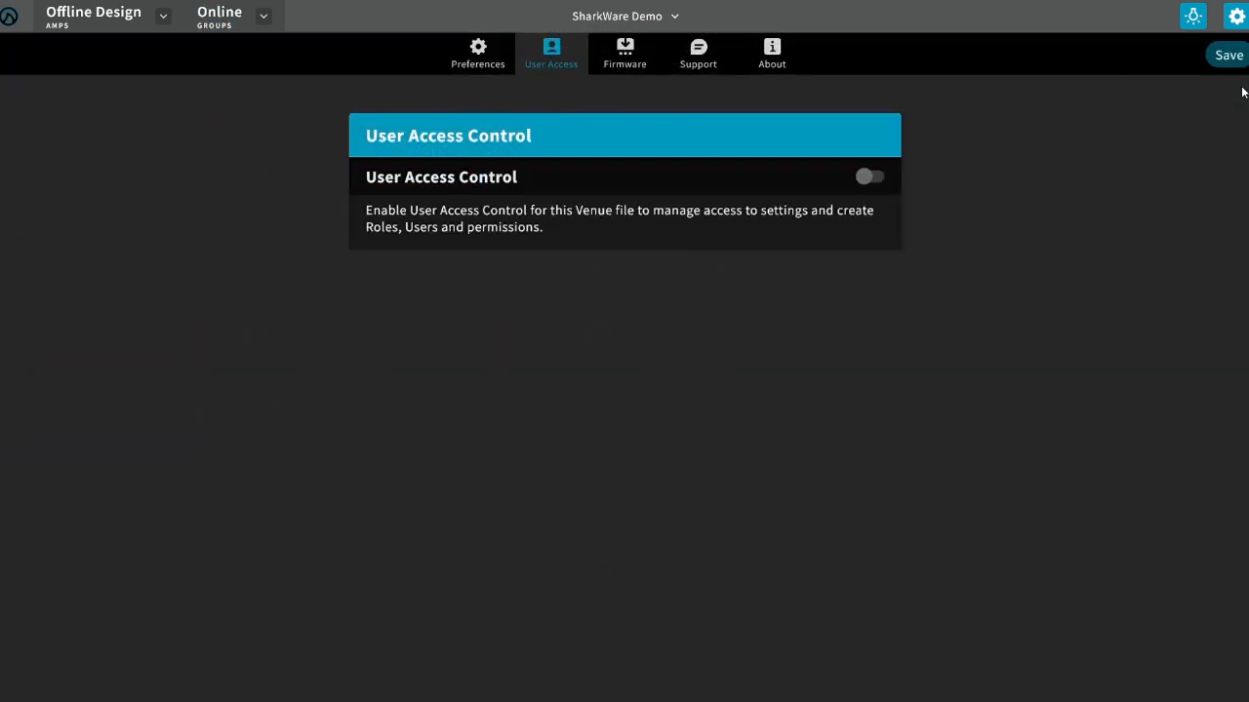
{"action": "left_click", "coordinate": [871, 178]}
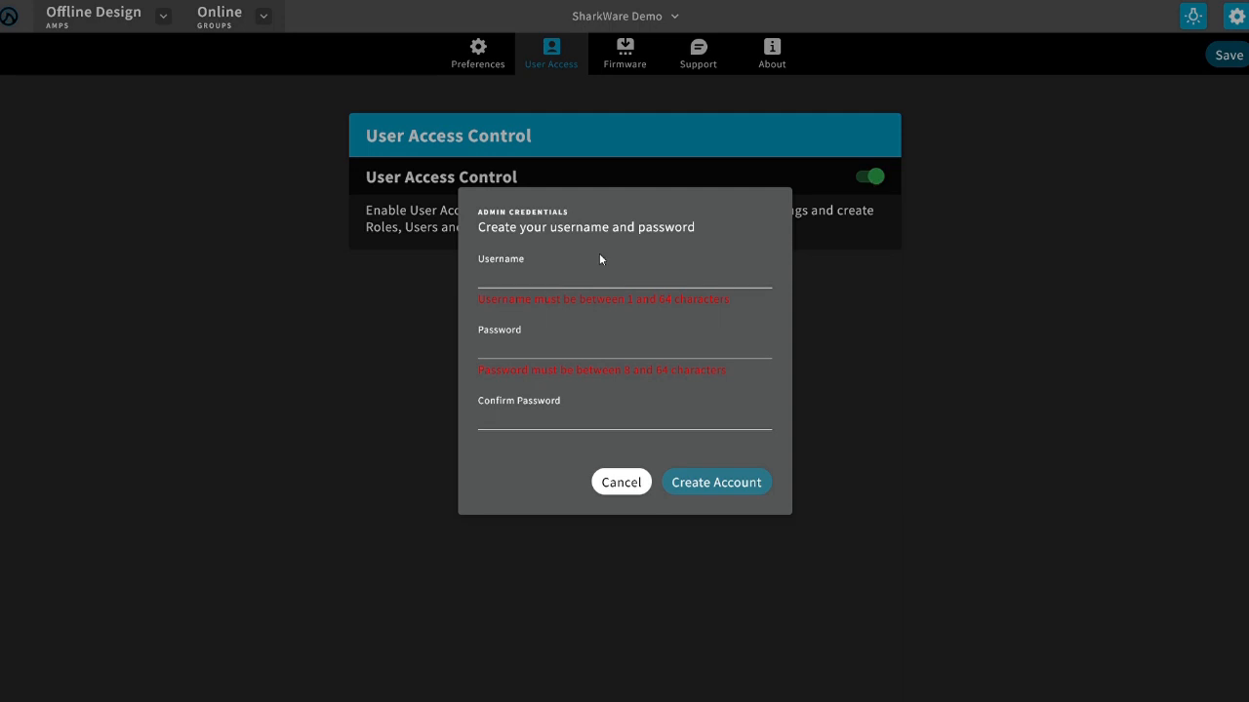
Create the admin account with the username LEA Pro, entering and confirming the account password
{"action": "left_click", "coordinate": [583, 281]}
{"action": "type", "text": "L"}
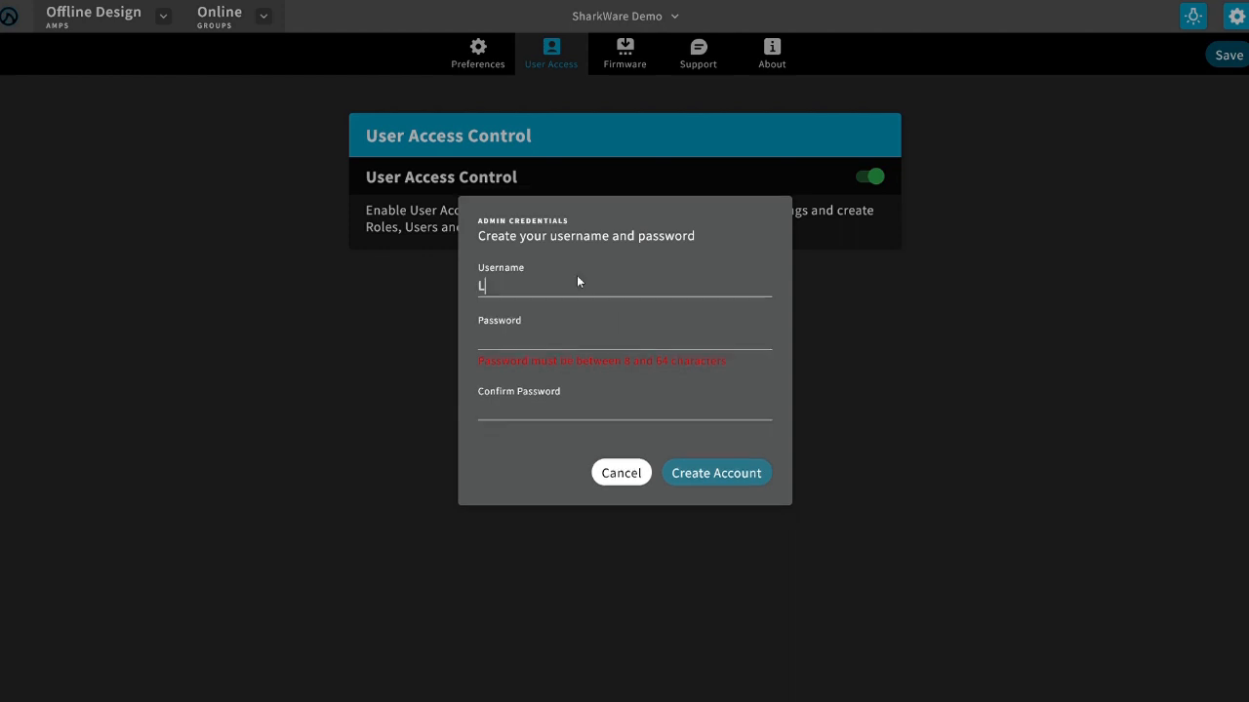
{"action": "type", "text": "EA Pro"}
{"action": "left_click", "coordinate": [557, 341]}
{"action": "type", "text": "********"}
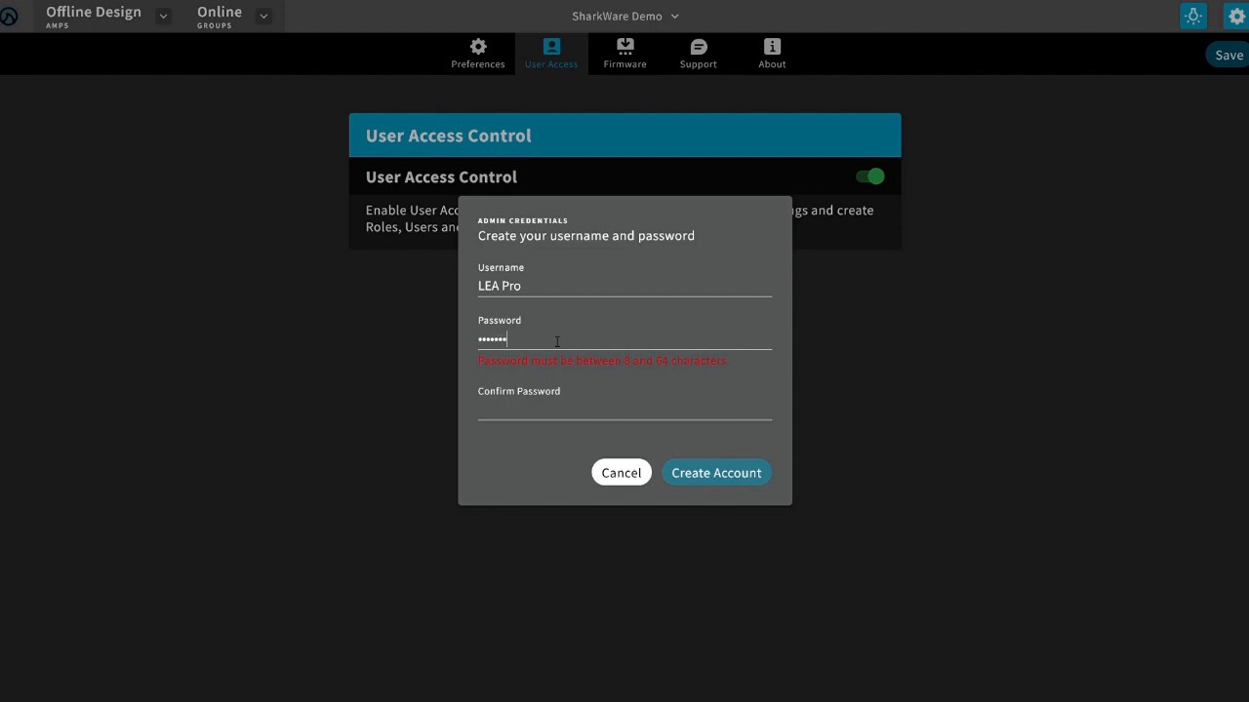
{"action": "left_click", "coordinate": [523, 408]}
{"action": "type", "text": "******"}
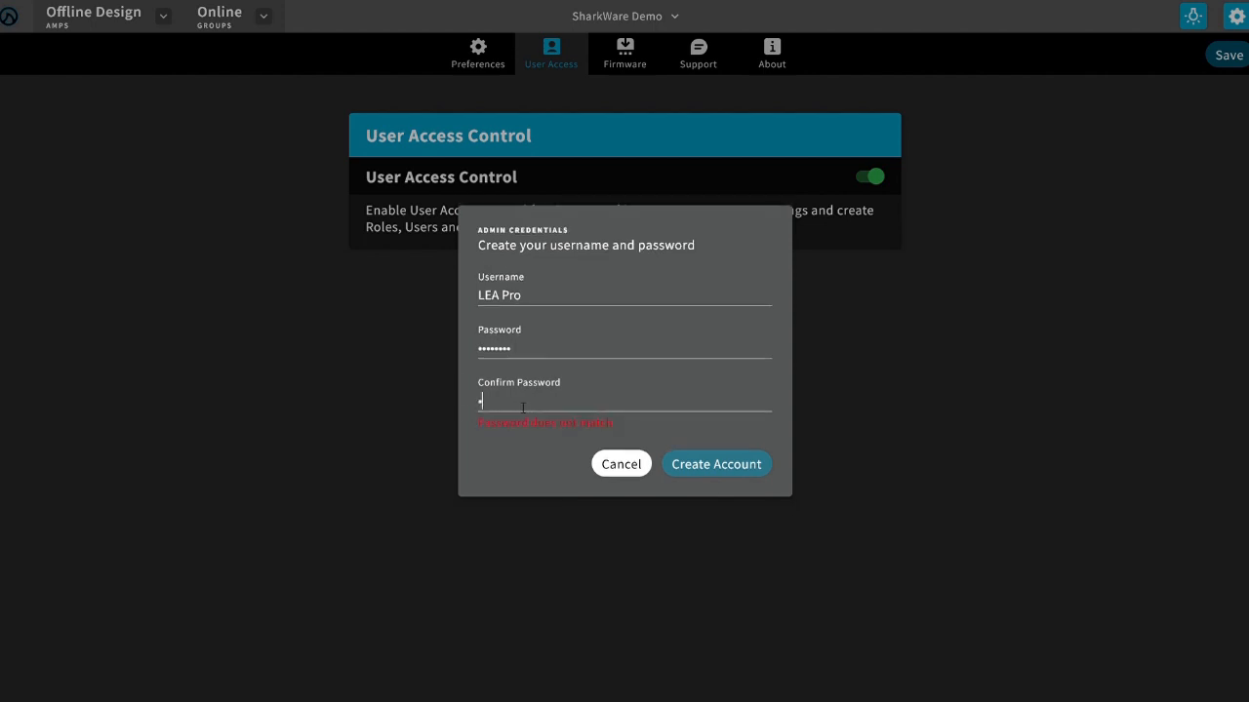
{"action": "type", "text": "**"}
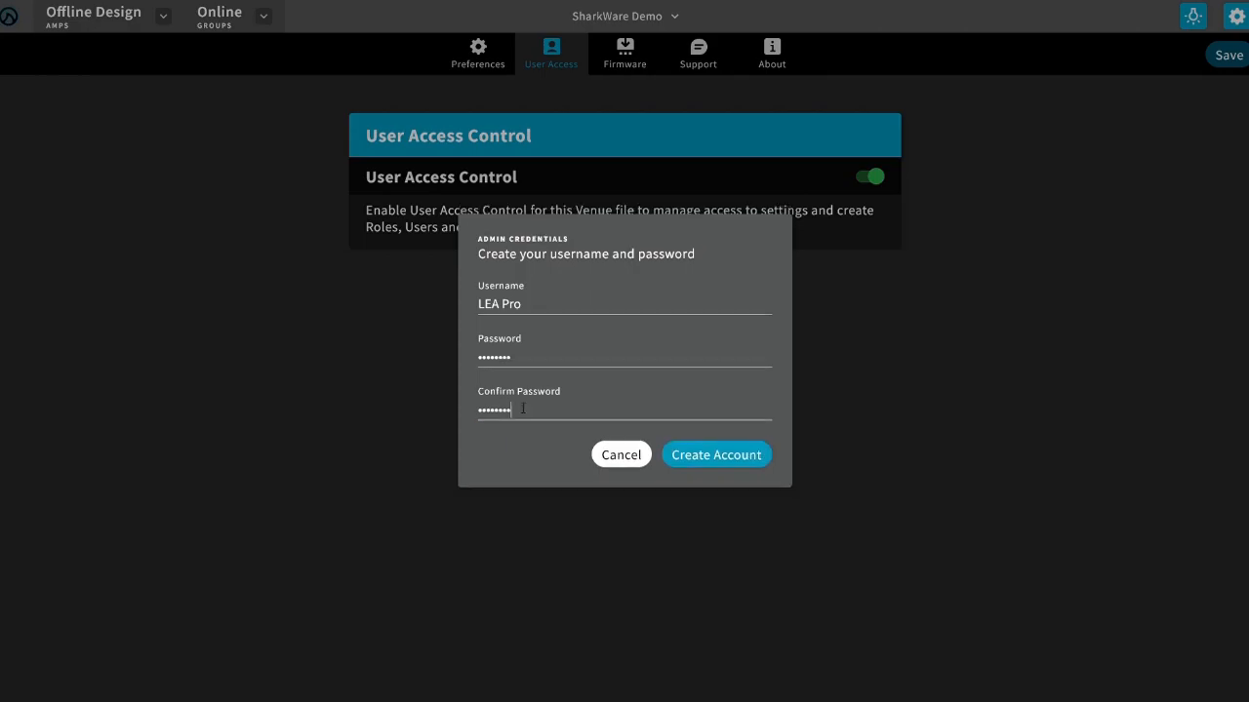
{"action": "key", "text": "Return"}
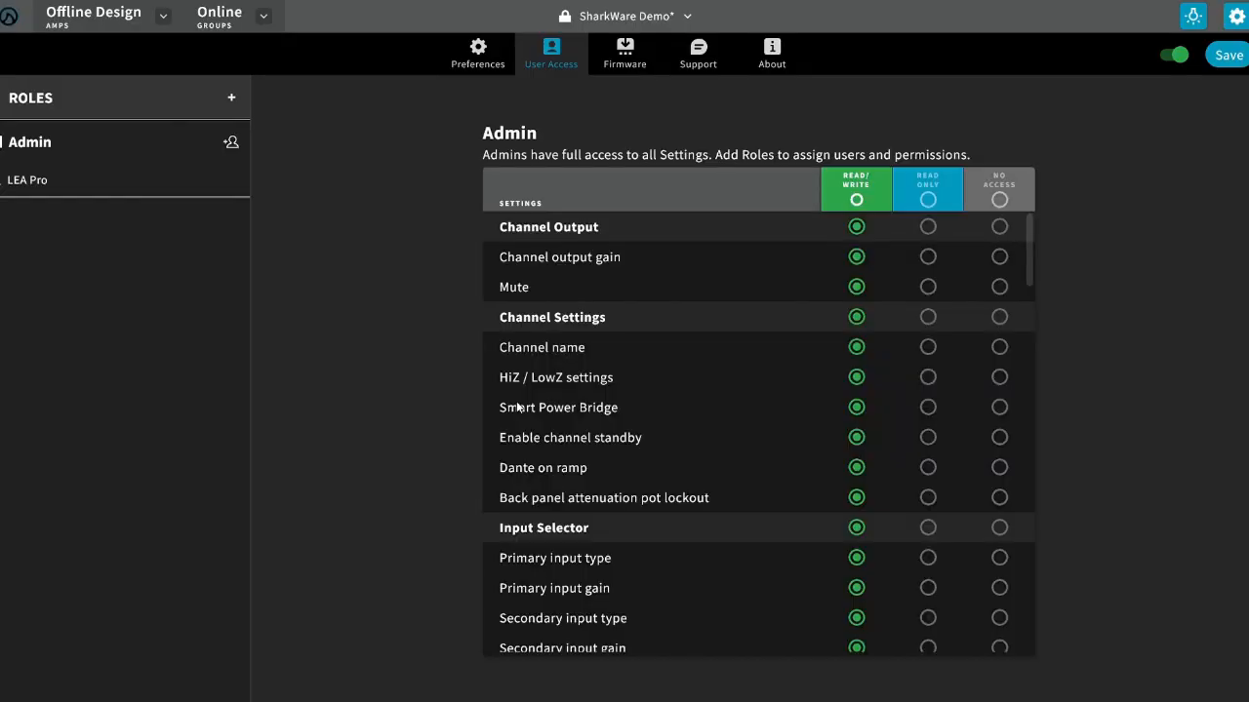